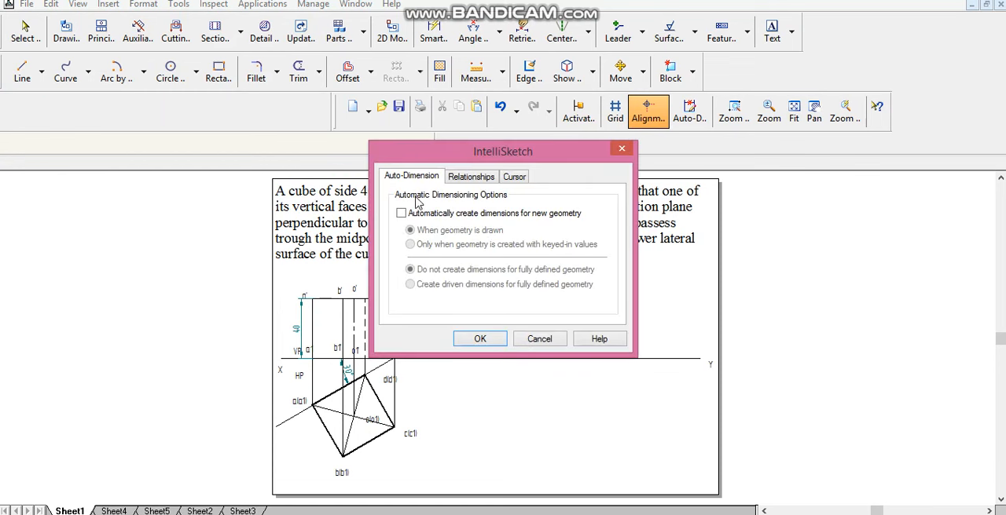
# - Enable the Midpoint relationship in the IntelliSketch settings and apply it
pyautogui.click(470, 176)
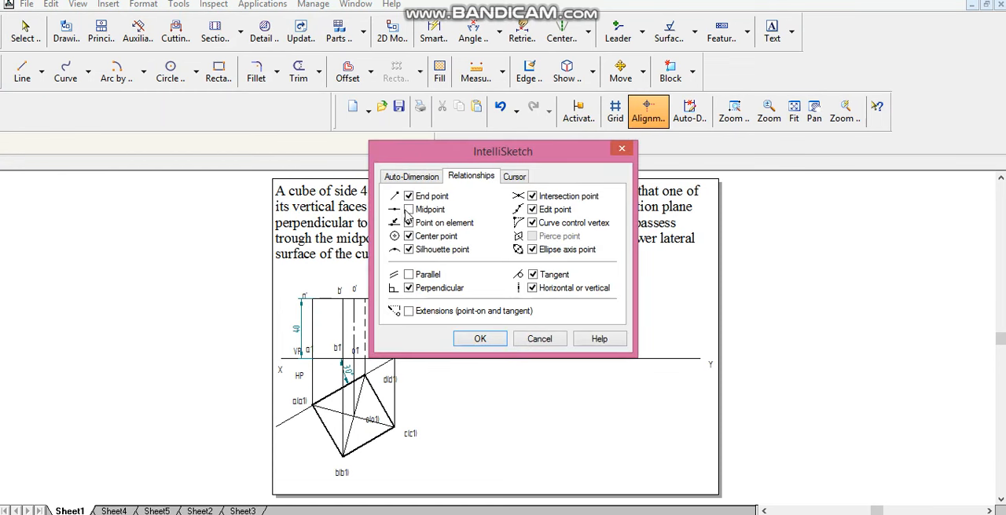
pyautogui.click(481, 339)
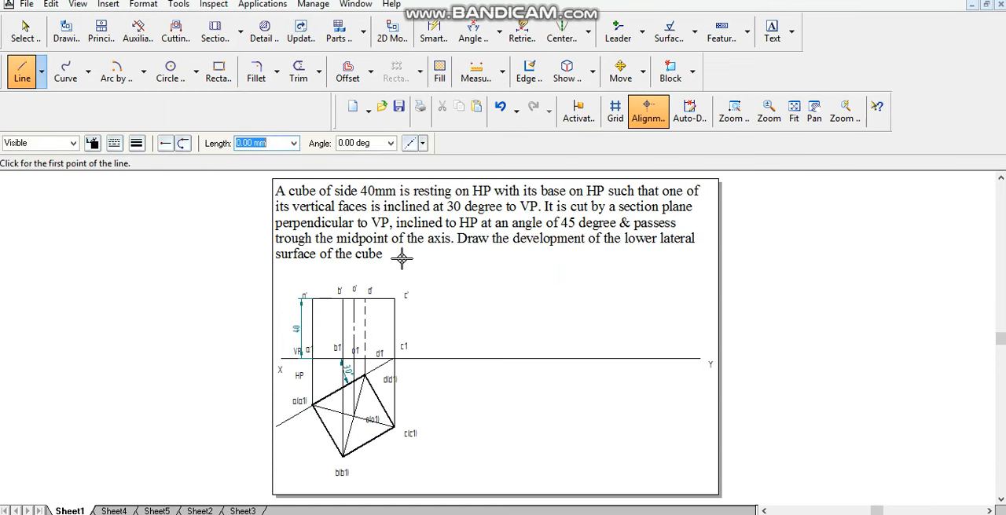
# - Draw the chain-type section plane line at 45° upward from the midpoint of the axis to beyond the cube's top edge
pyautogui.click(734, 112)
pyautogui.moveTo(245, 275)
pyautogui.mouseDown()
pyautogui.moveTo(512, 440)
pyautogui.moveTo(514, 457)
pyautogui.mouseUp()
pyautogui.rightClick(604, 406)
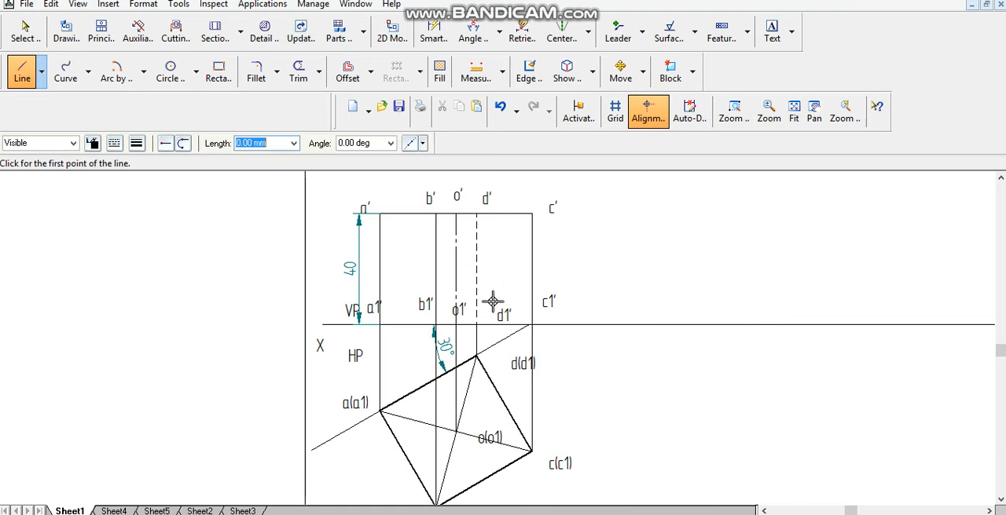
pyautogui.click(455, 268)
pyautogui.click(368, 144)
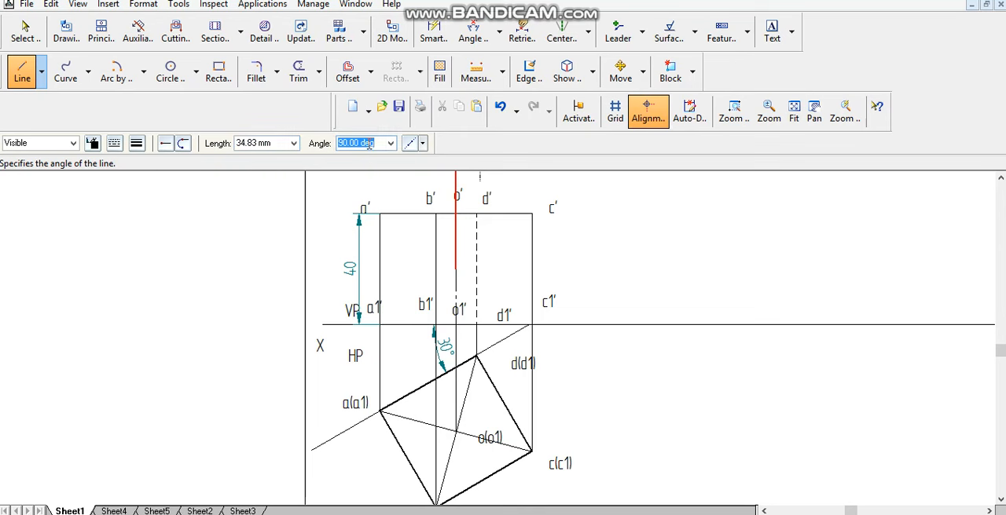
pyautogui.write('45')
pyautogui.press('Return')
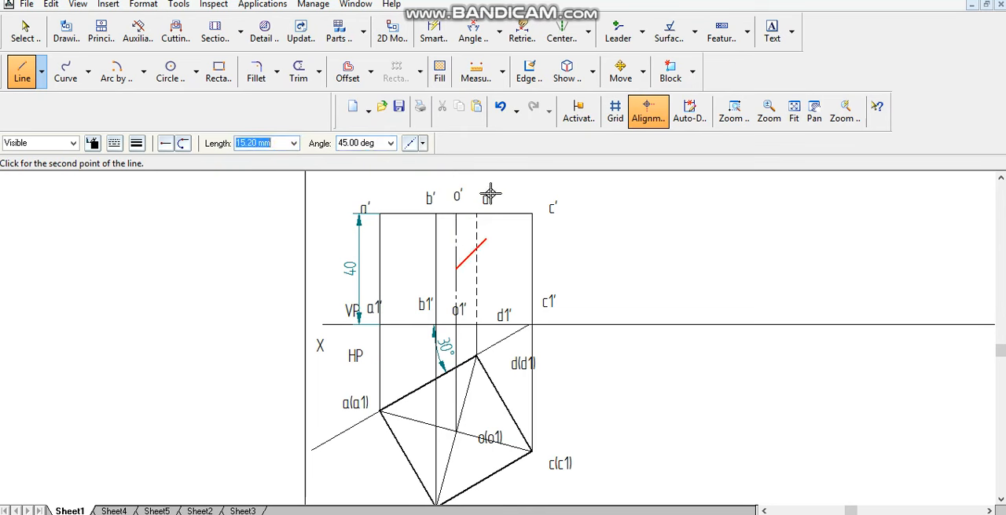
pyautogui.click(532, 191)
pyautogui.press('Escape')
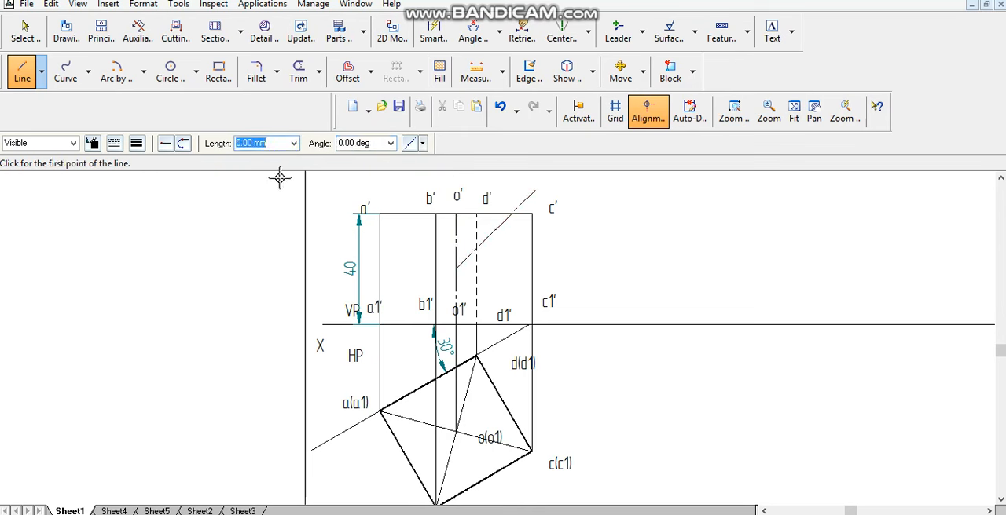
# - Extend the section plane line downward past XY to the vertical line through a' using Extend to Next
pyautogui.click(319, 72)
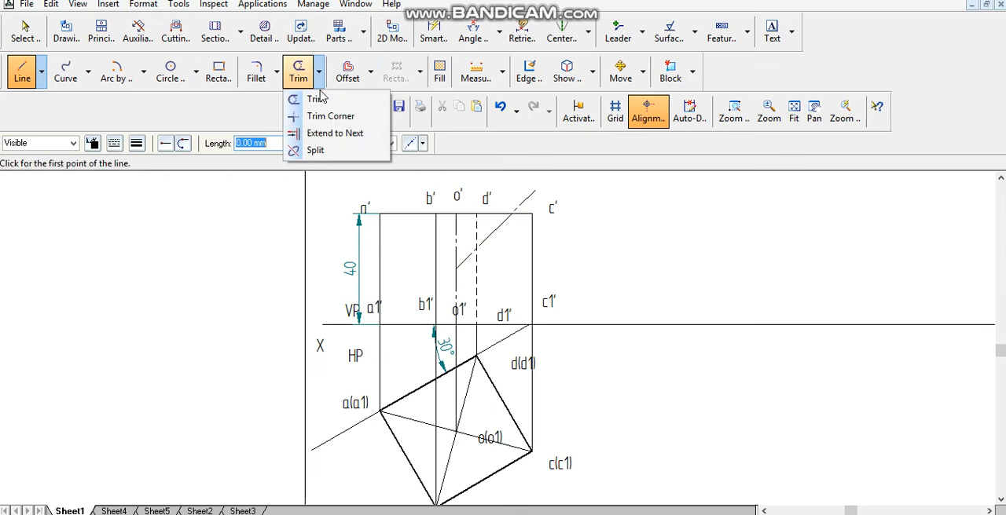
pyautogui.click(334, 133)
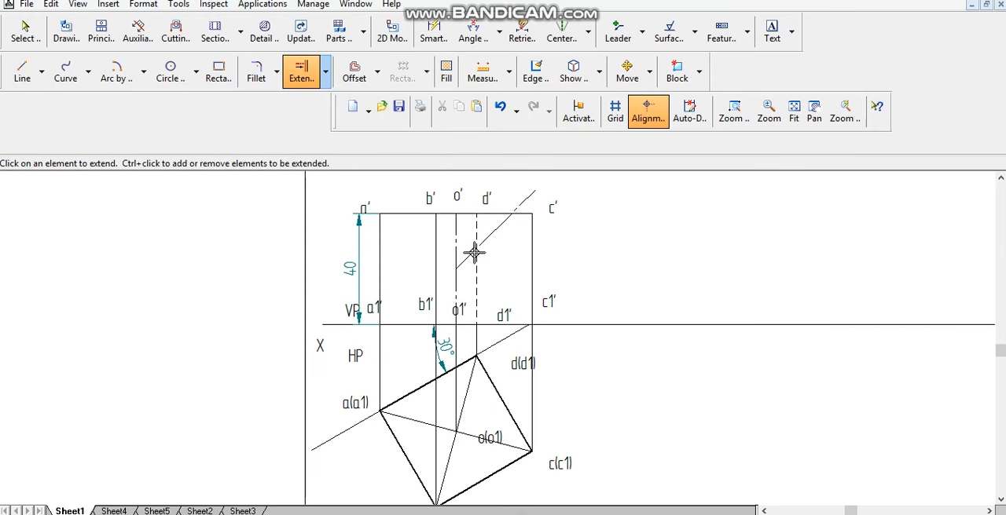
pyautogui.click(422, 300)
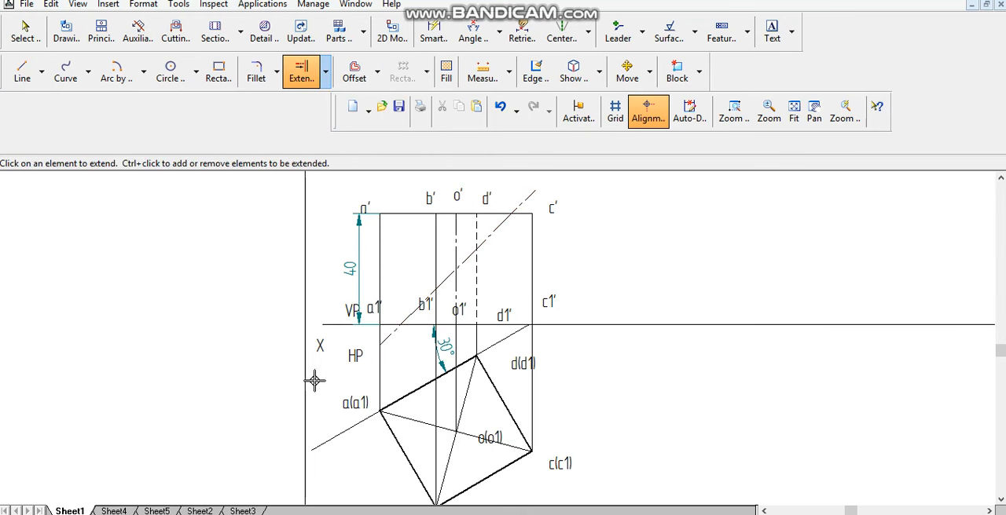
# - Draw thick 0.50 mm solid segments over both ends of the section line, above the top edge and below XY
pyautogui.click(22, 72)
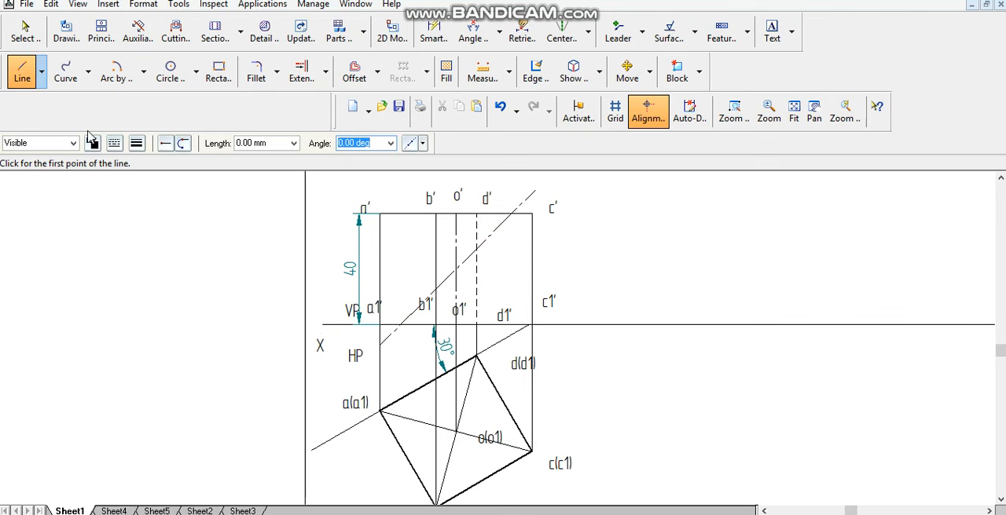
pyautogui.click(115, 143)
pyautogui.click(136, 143)
pyautogui.click(137, 143)
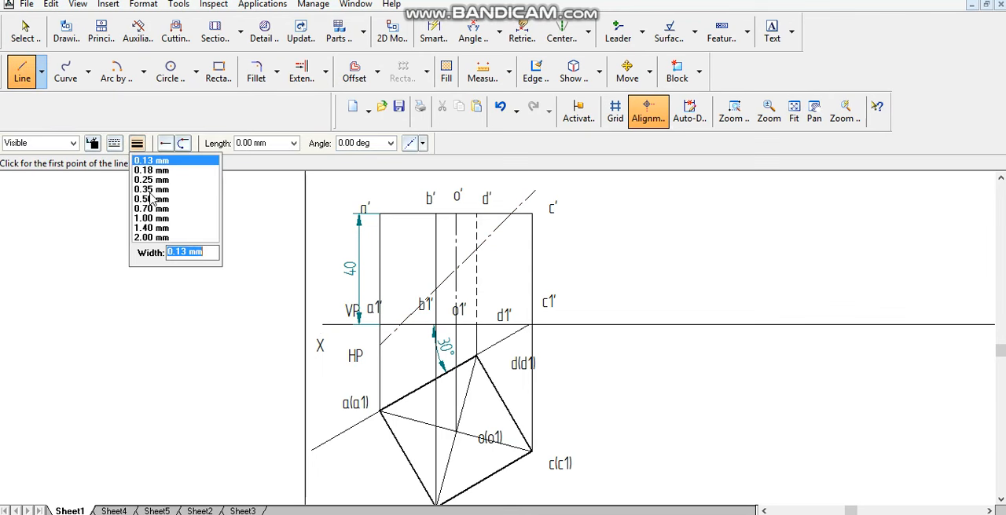
pyautogui.click(151, 199)
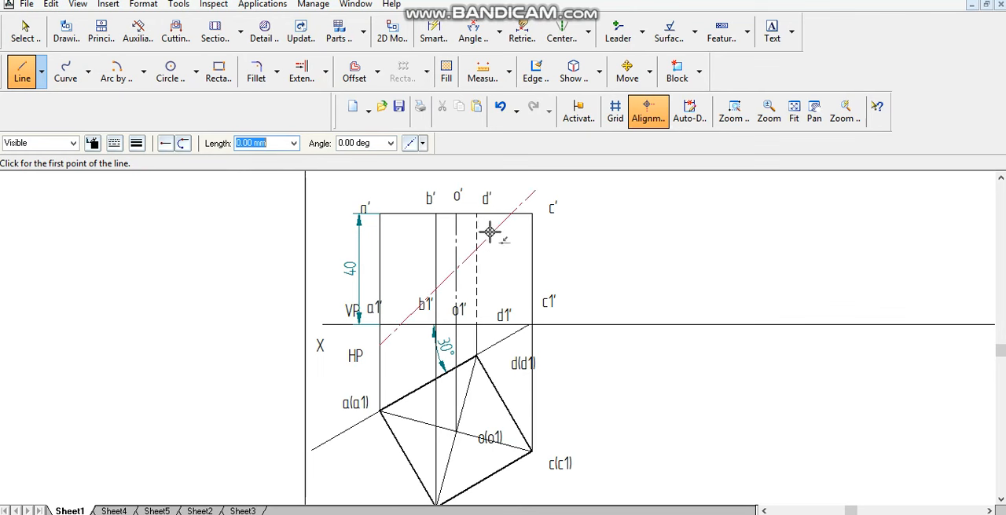
pyautogui.click(512, 212)
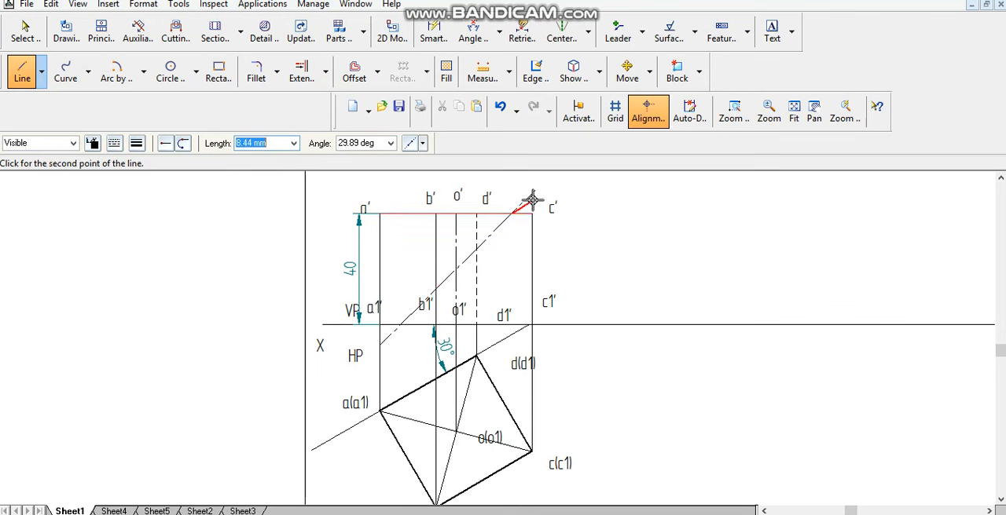
pyautogui.click(535, 191)
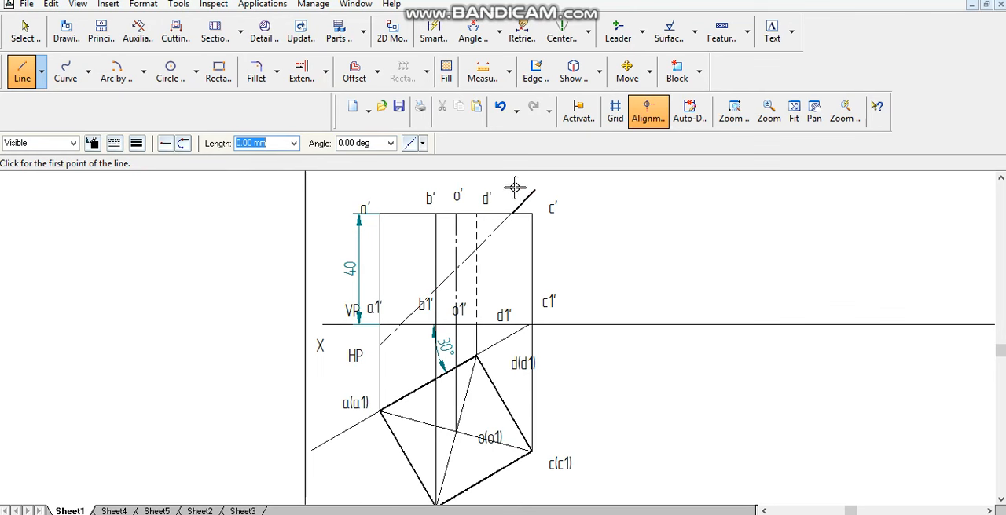
pyautogui.click(401, 323)
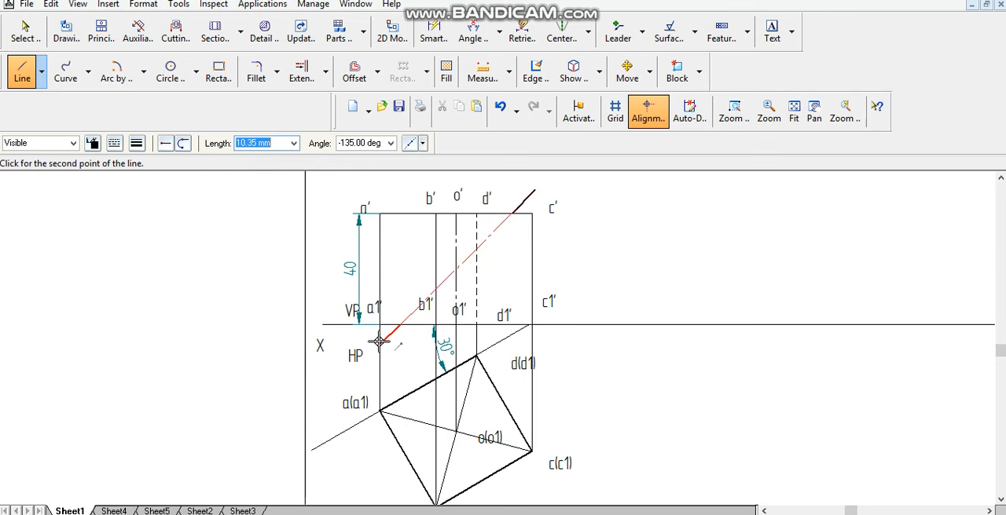
pyautogui.click(379, 343)
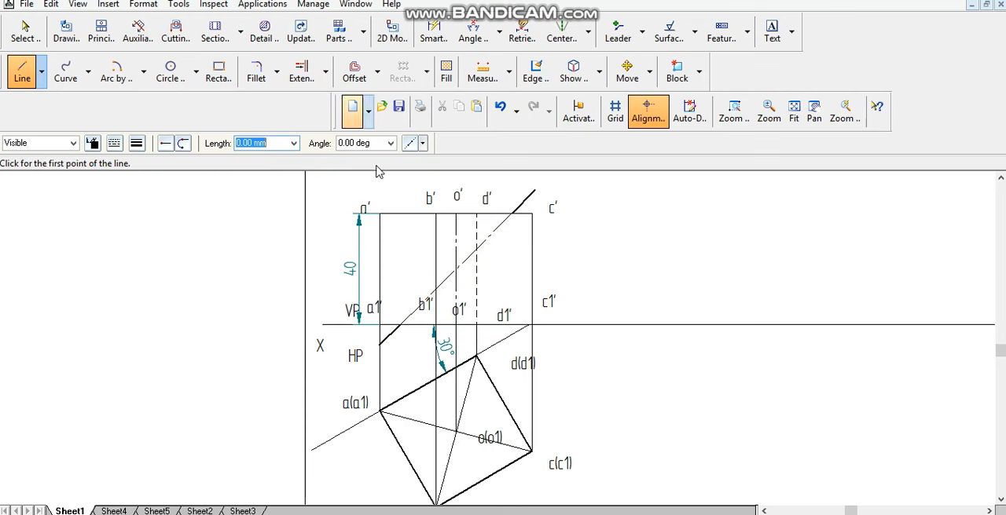
# - Outline the retained lower part with thick lines from the section line's top-edge intersection through c' and c1' to its XY intersection
pyautogui.click(22, 72)
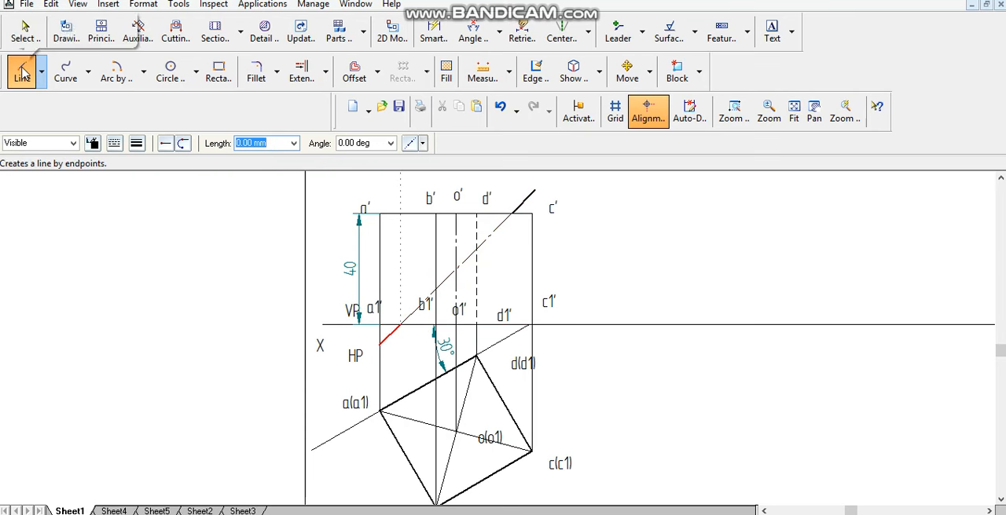
pyautogui.click(523, 214)
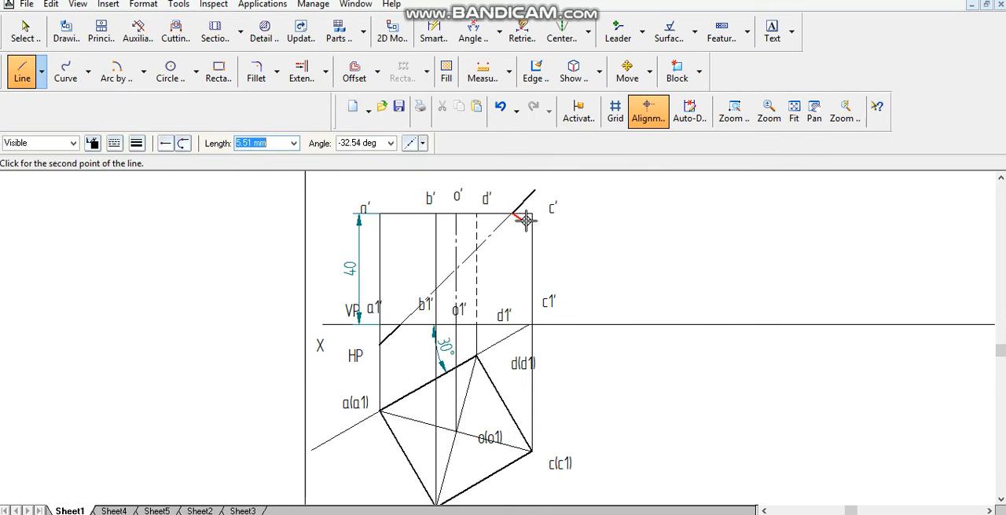
pyautogui.click(531, 324)
pyautogui.click(402, 325)
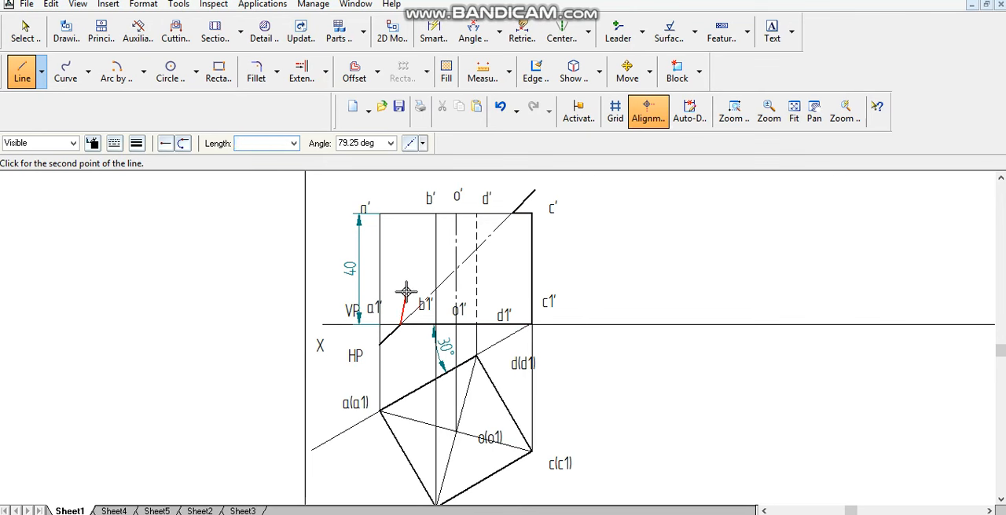
pyautogui.rightClick(406, 292)
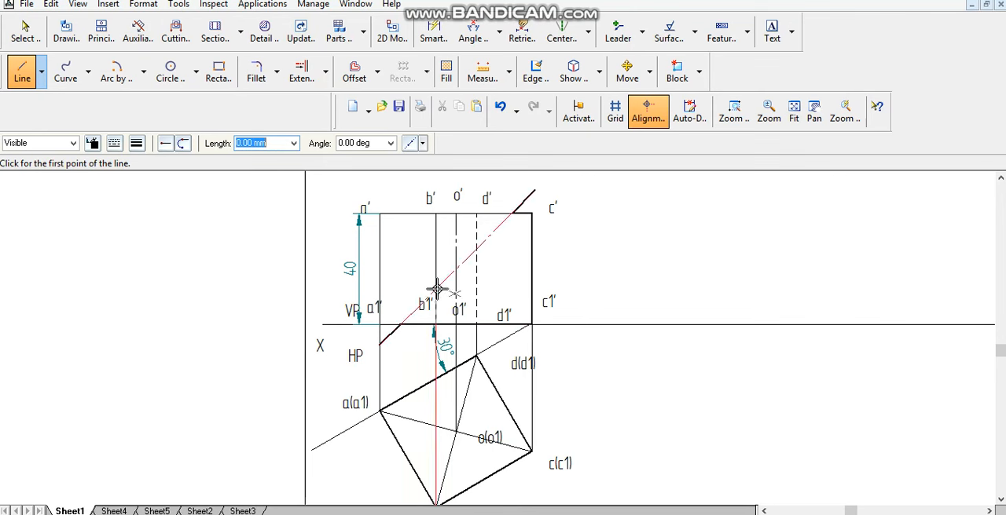
# - Draw a thick line along edge b' from the section line down to XY
pyautogui.click(436, 291)
pyautogui.click(436, 323)
pyautogui.rightClick(436, 323)
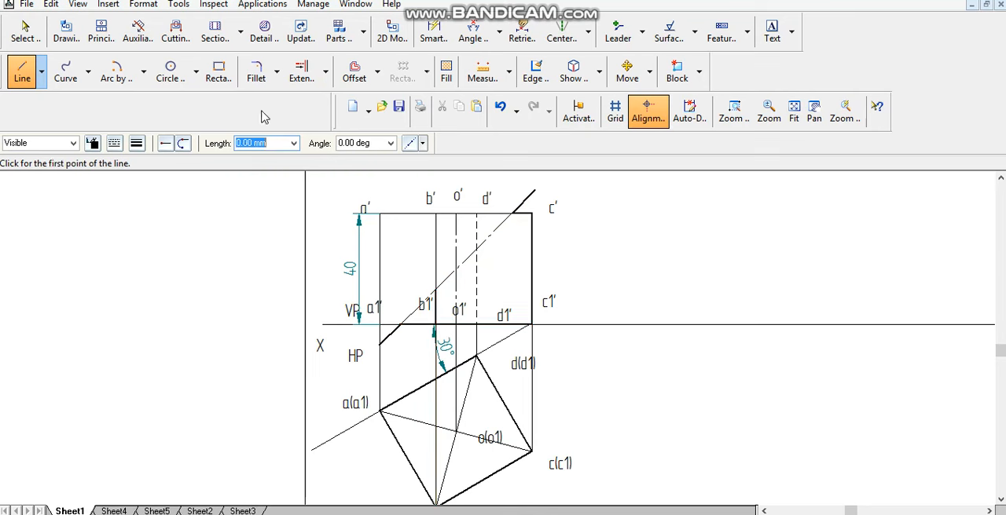
# - Trim away the thin dashed edge at d' between the section line and XY
pyautogui.click(326, 77)
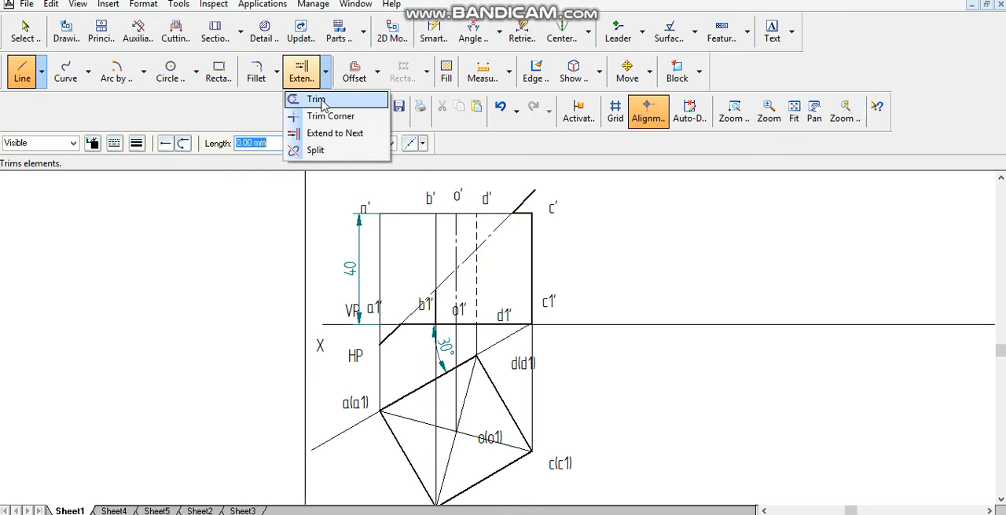
pyautogui.click(314, 99)
pyautogui.click(455, 284)
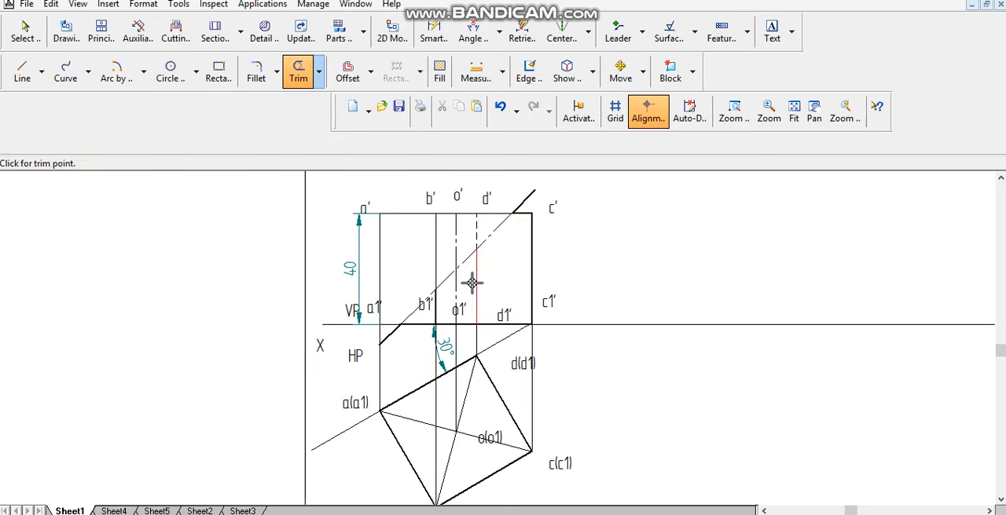
# - Draw a 0.50 mm dashed line for the hidden edge at d' from the section line down to XY
pyautogui.click(22, 71)
pyautogui.click(114, 142)
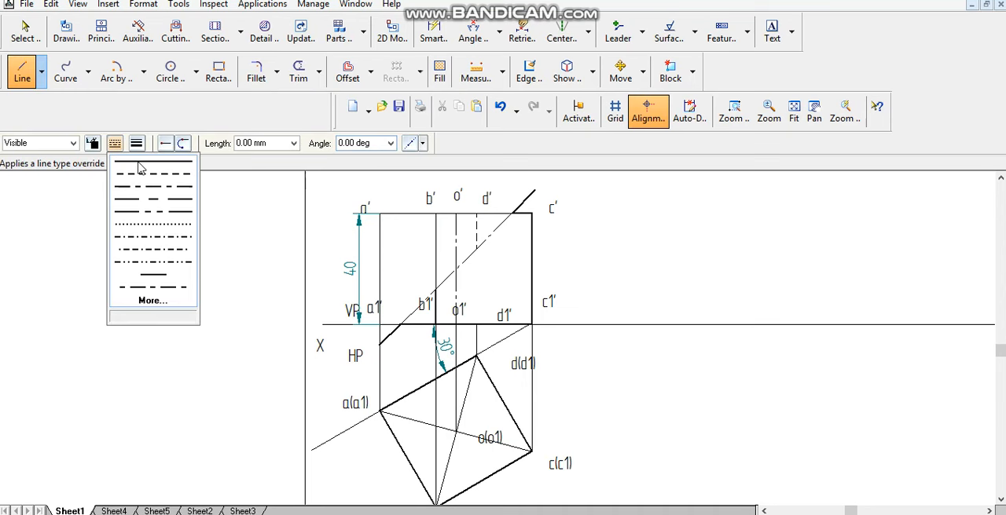
pyautogui.click(134, 168)
pyautogui.click(137, 142)
pyautogui.click(154, 200)
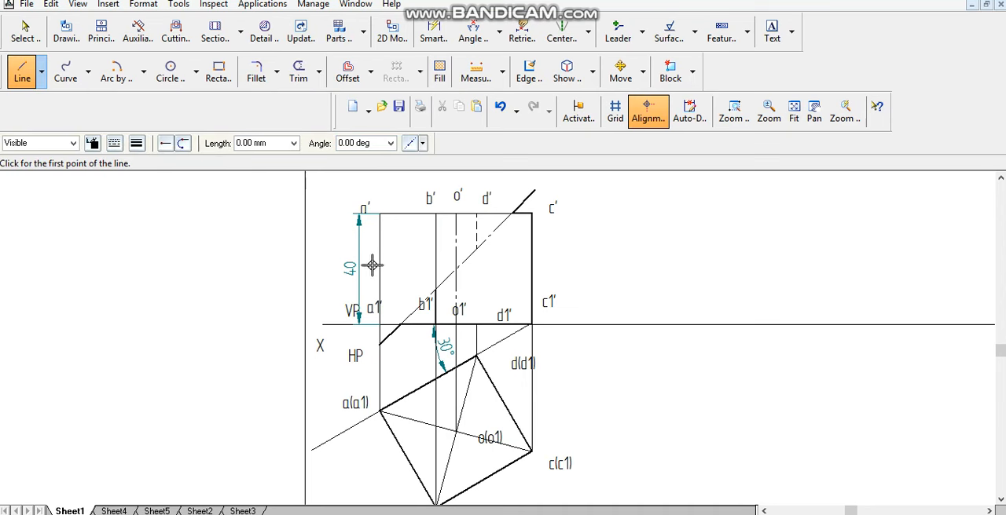
pyautogui.click(476, 250)
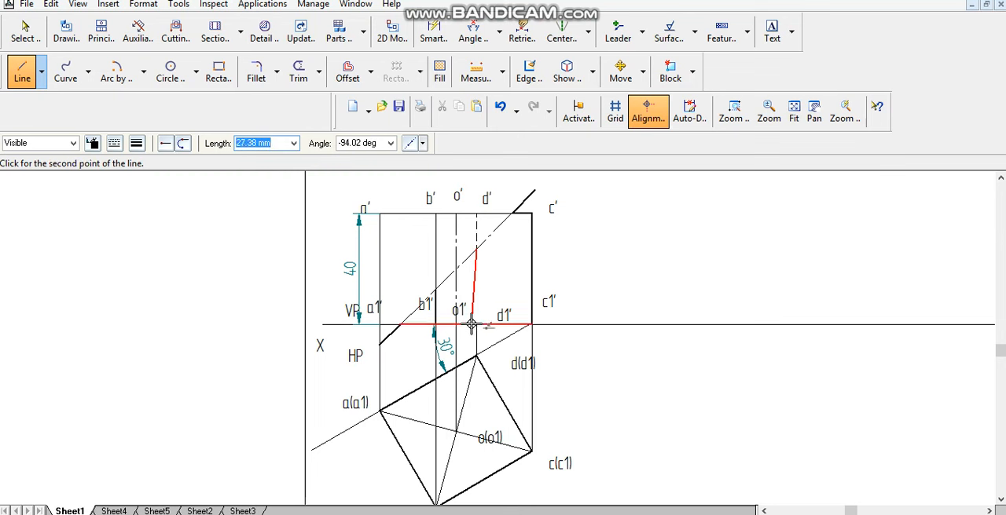
pyautogui.click(477, 326)
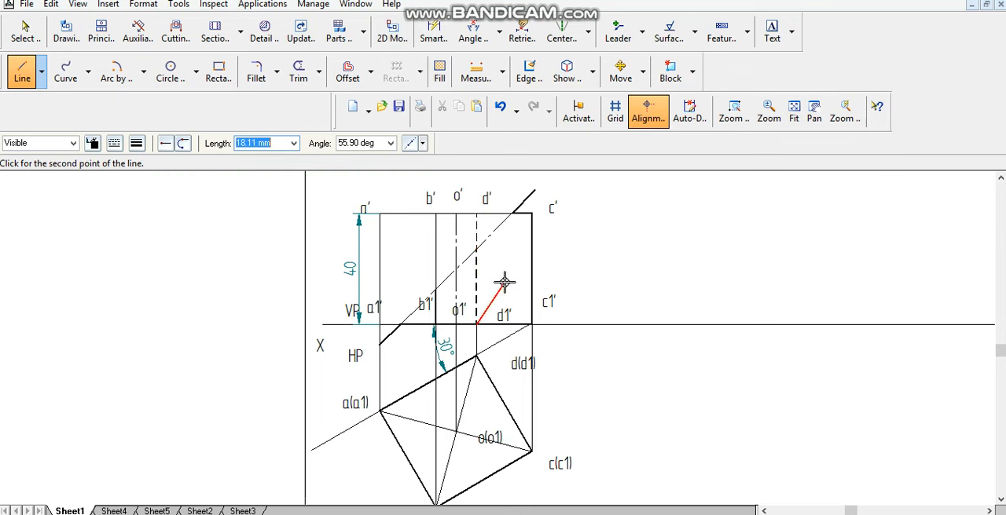
pyautogui.rightClick(505, 283)
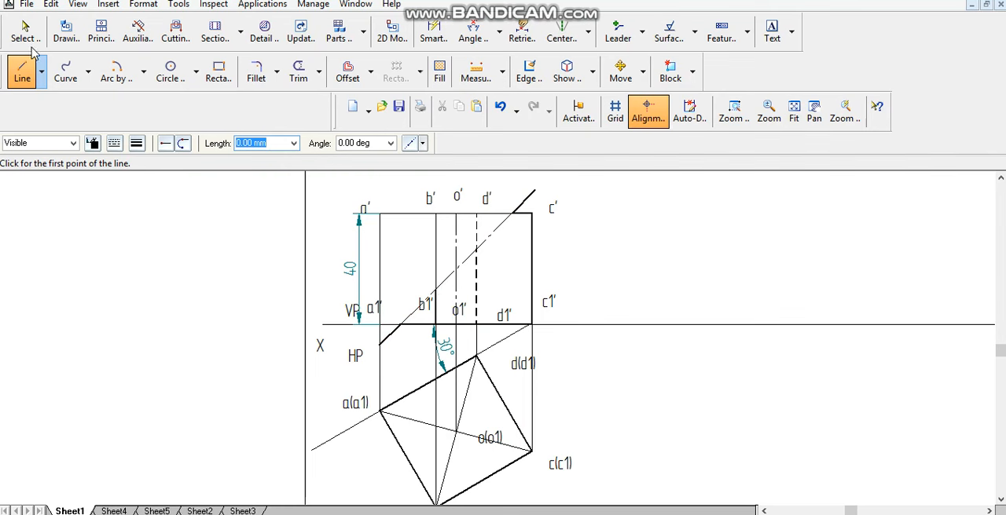
# - Draw thin continuous vertical projectors from the section line's XY and top-edge intersections down to sides ab and bc of the top view
pyautogui.click(115, 143)
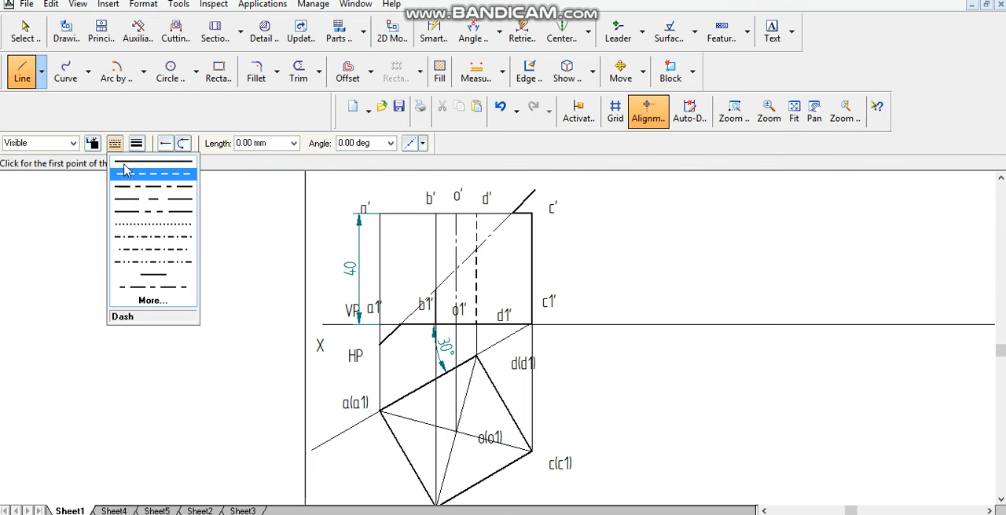
pyautogui.click(154, 174)
pyautogui.click(136, 143)
pyautogui.click(146, 198)
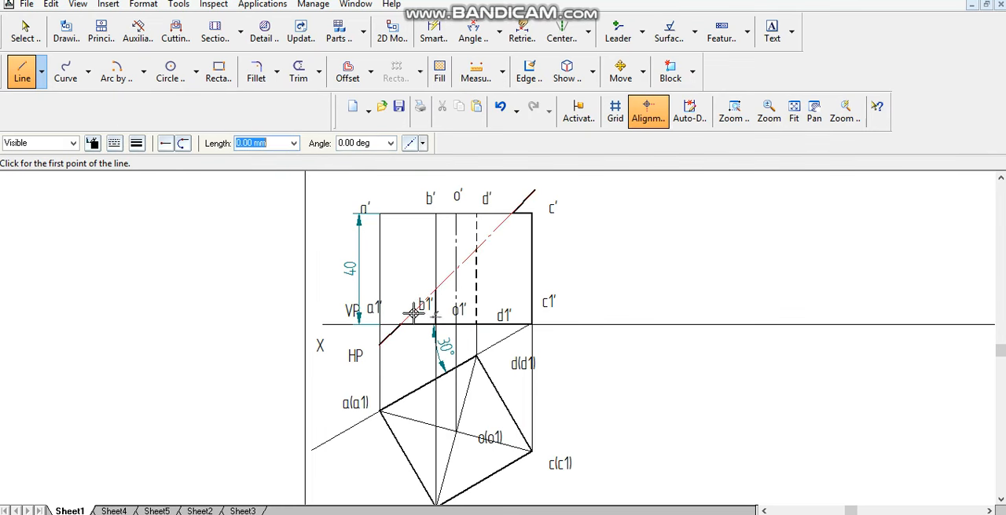
pyautogui.click(399, 326)
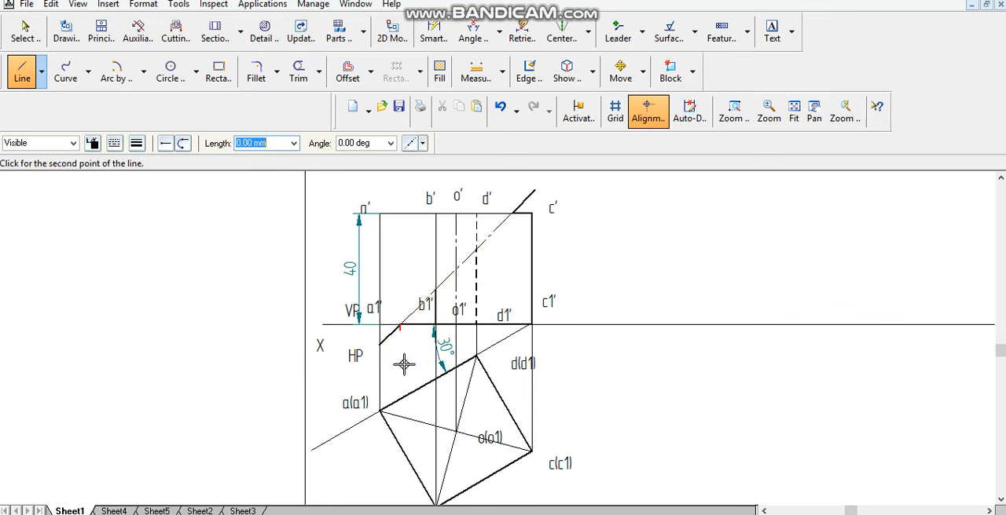
pyautogui.click(399, 443)
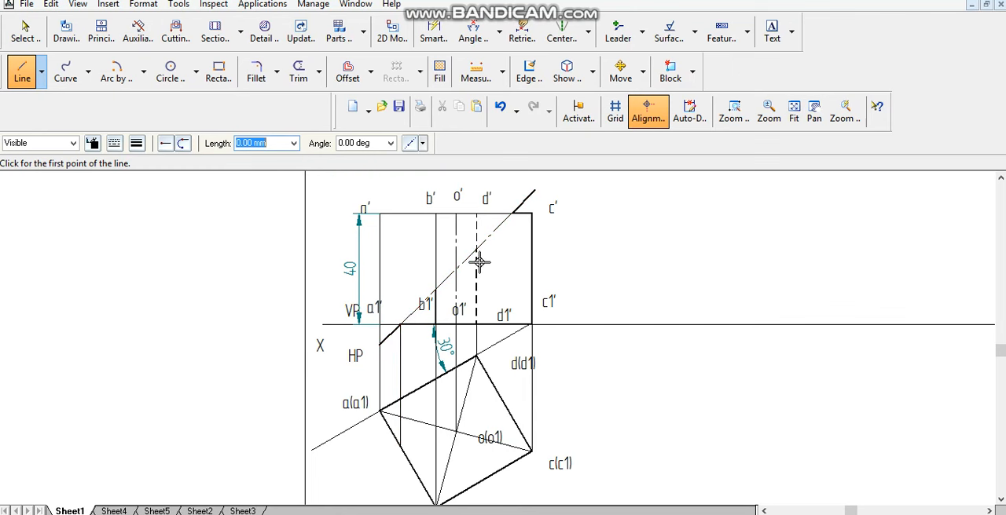
pyautogui.click(513, 226)
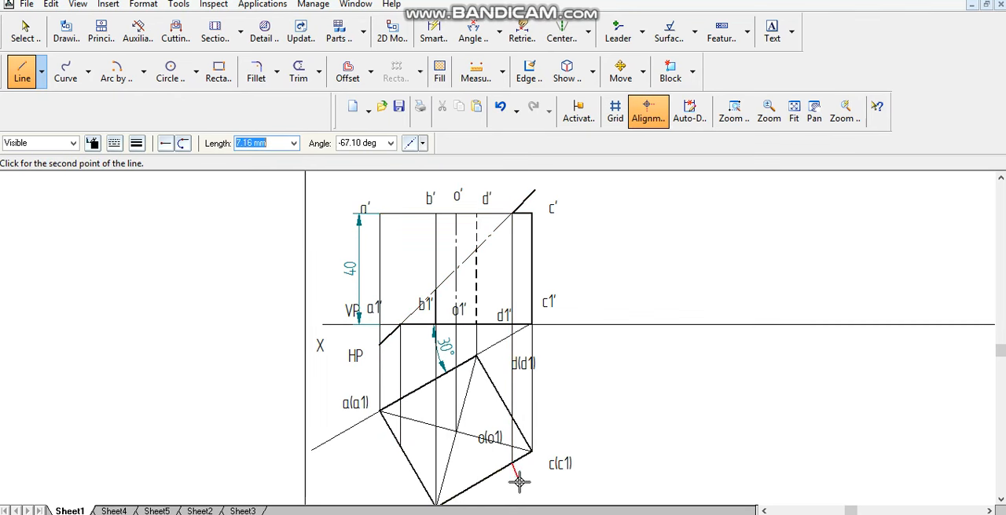
pyautogui.click(513, 459)
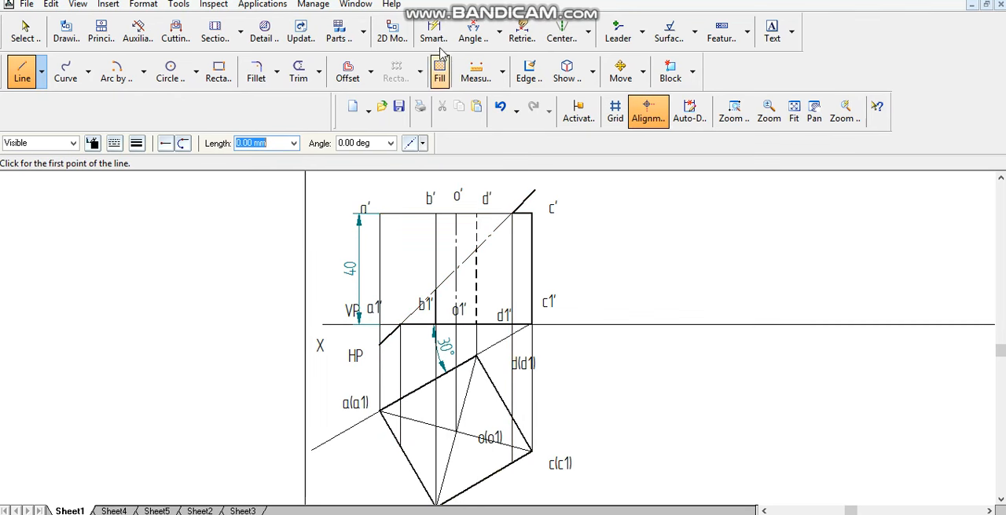
# - Dimension the distance along side ab of the top view from corner a to the projector's intersection
pyautogui.click(498, 36)
pyautogui.click(502, 60)
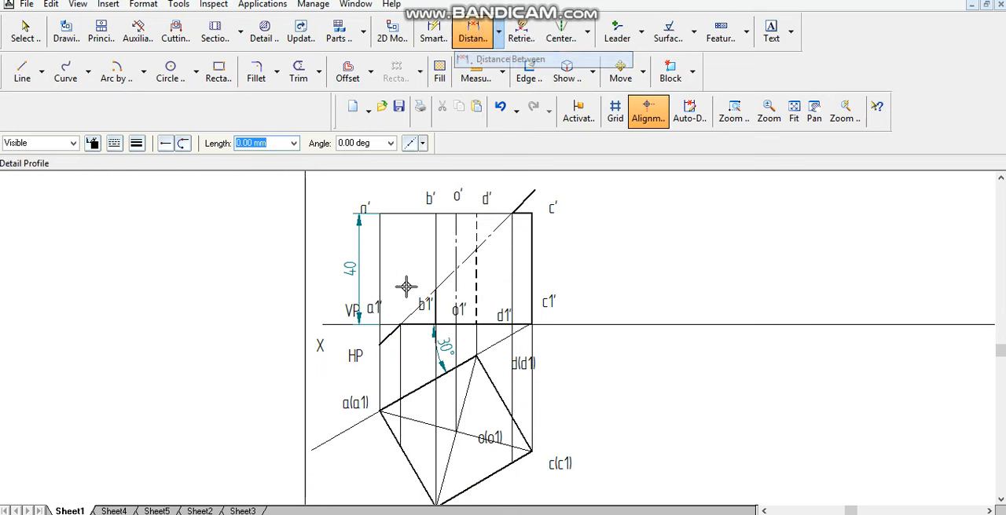
pyautogui.click(401, 445)
pyautogui.click(380, 413)
pyautogui.click(359, 448)
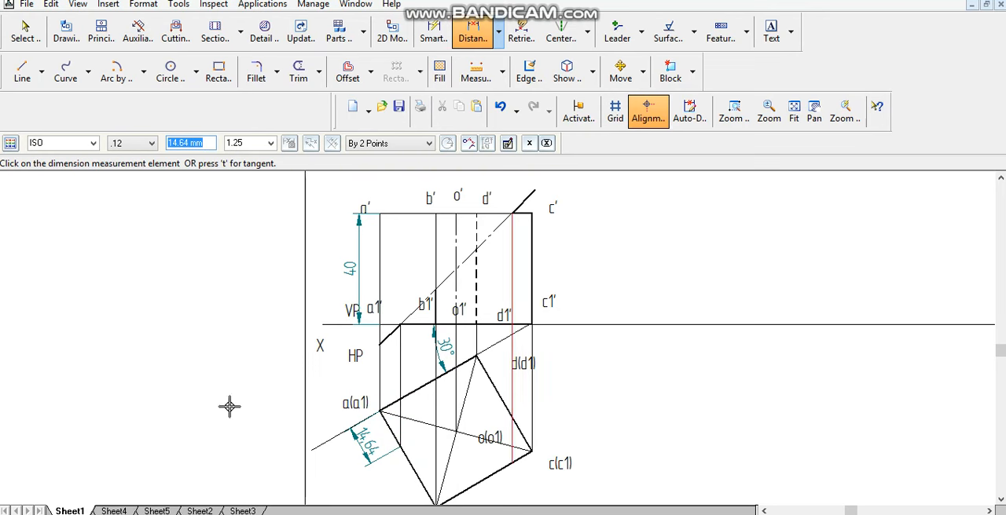
# - Dimension the distance along side bc of the top view from the projector's intersection to corner c
pyautogui.click(474, 31)
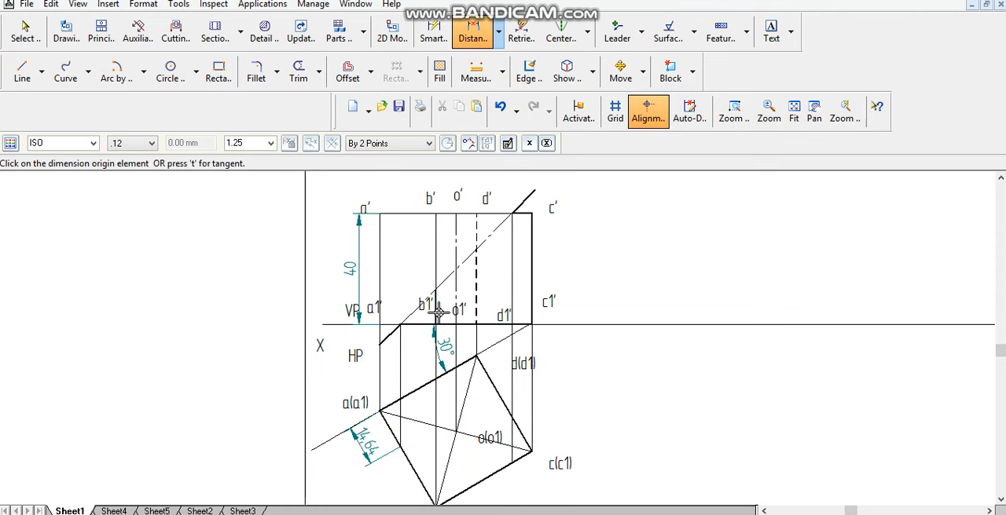
pyautogui.click(519, 460)
pyautogui.click(526, 445)
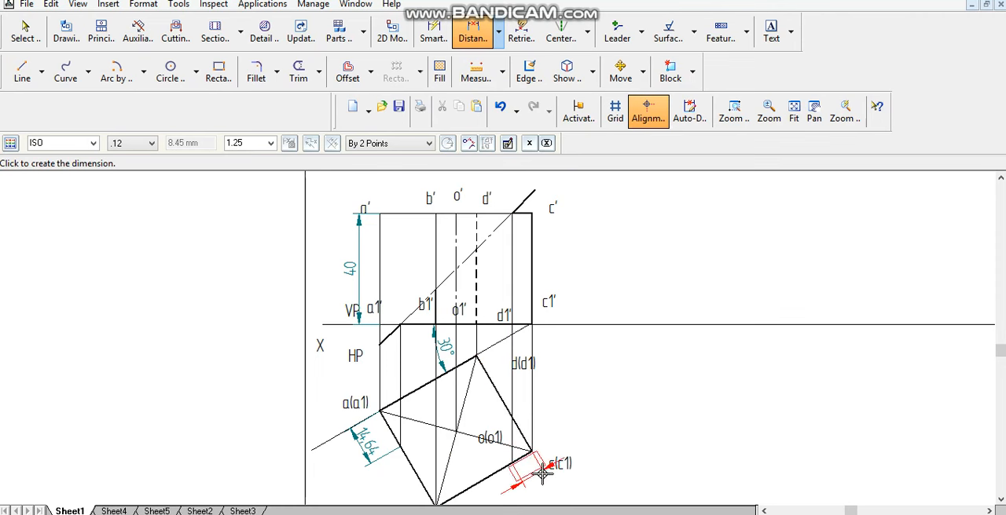
pyautogui.click(539, 469)
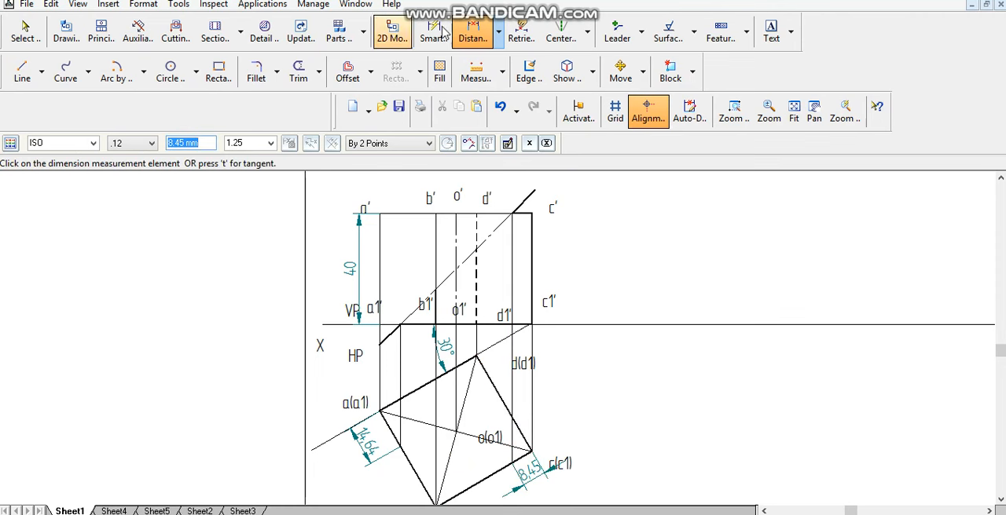
# - Dimension the distance along side cd of the top view from the projector's intersection to corner c
pyautogui.click(471, 32)
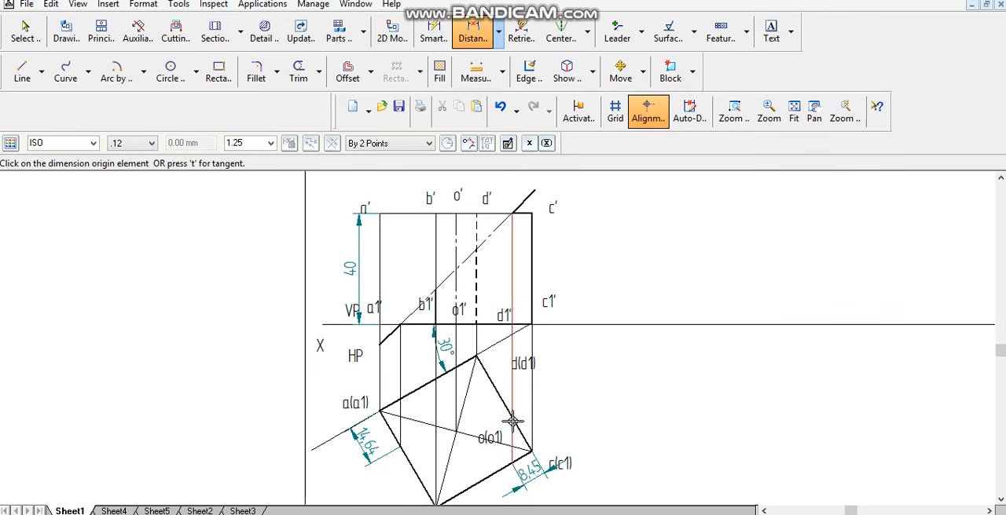
pyautogui.click(523, 430)
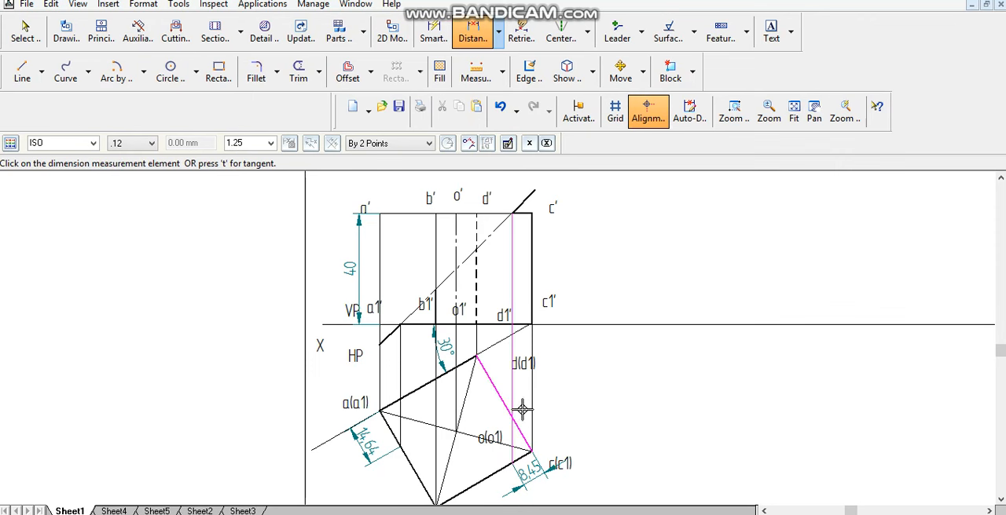
pyautogui.click(531, 450)
pyautogui.click(564, 412)
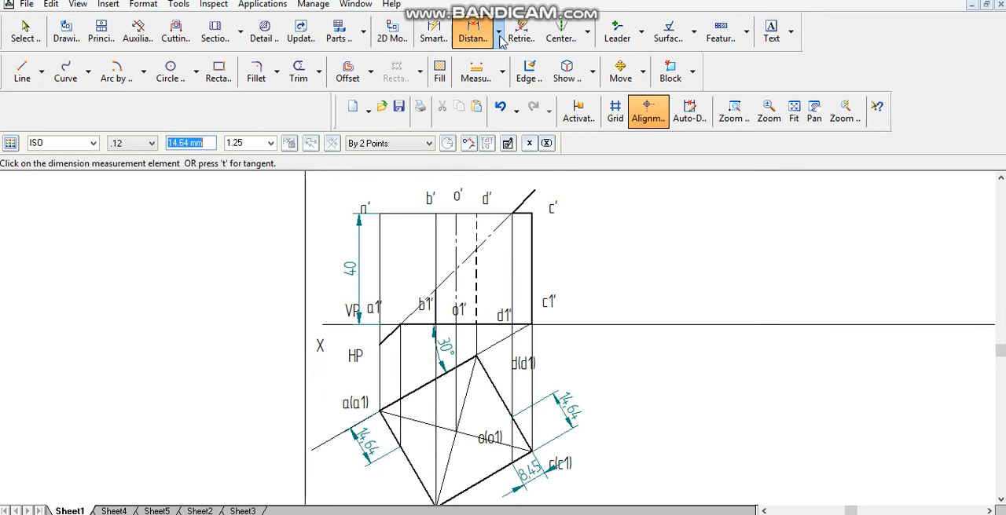
# - Dimension the distance along side ad of the top view from the projector's intersection to corner a
pyautogui.click(472, 31)
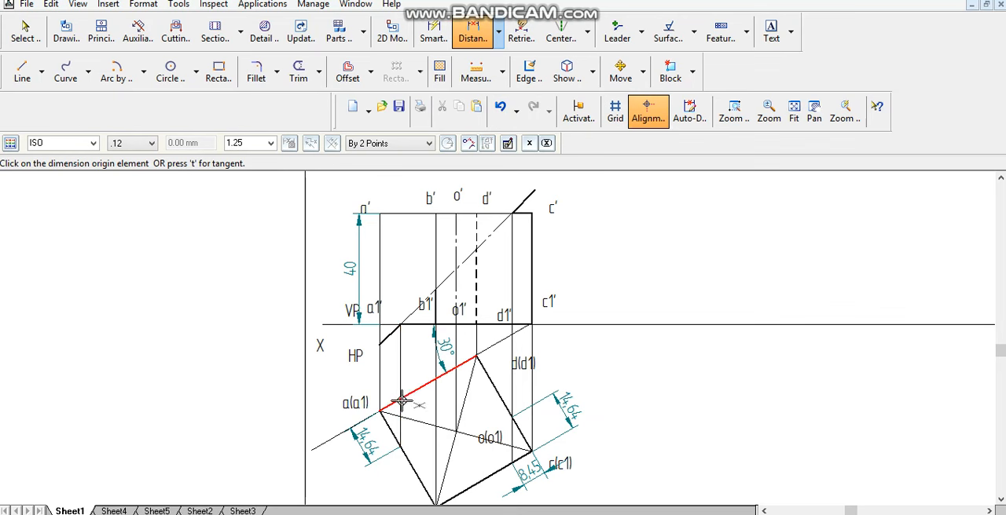
pyautogui.click(402, 401)
pyautogui.click(387, 402)
pyautogui.click(380, 376)
# - Label the section points in the top view 1 on side ab, 2 at corner b and 3 on side bc
pyautogui.click(770, 35)
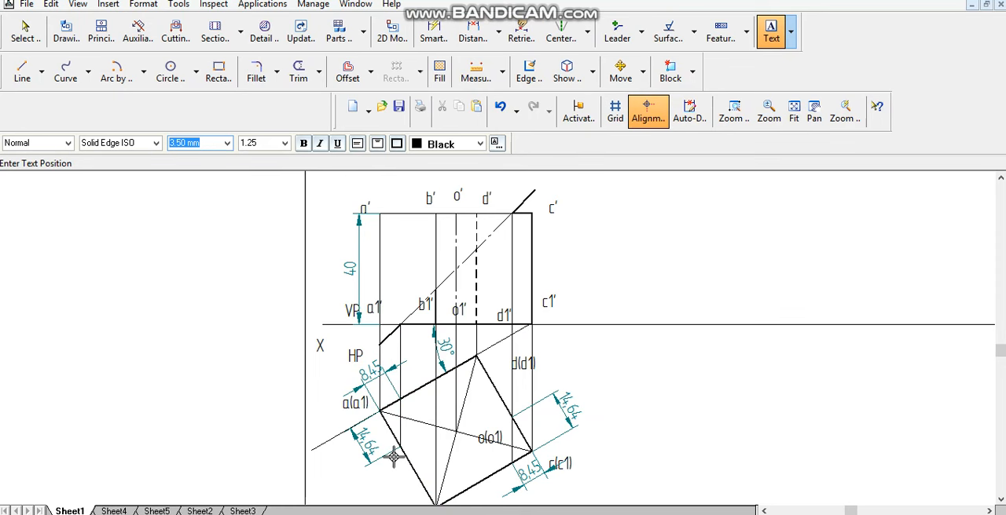
pyautogui.click(393, 458)
pyautogui.write('1')
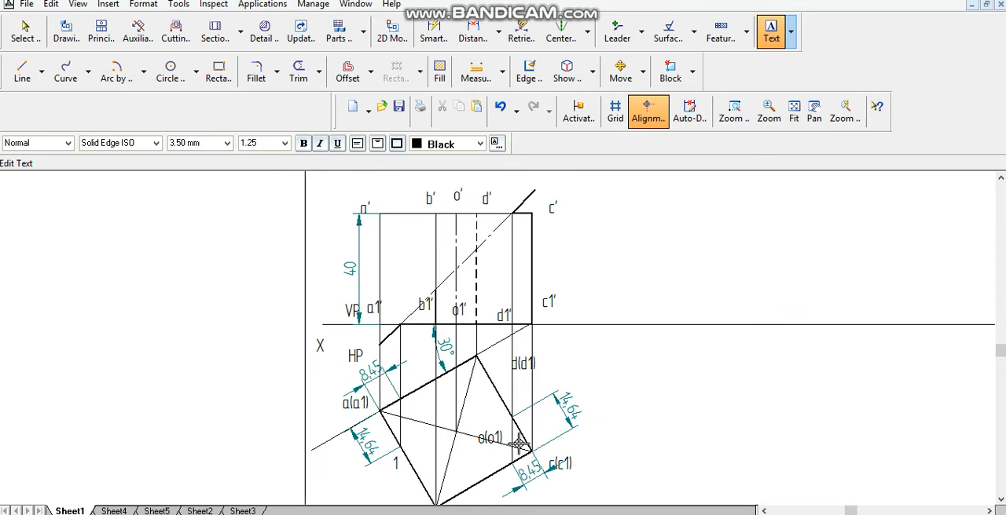
pyautogui.scroll(-2, 518, 444)
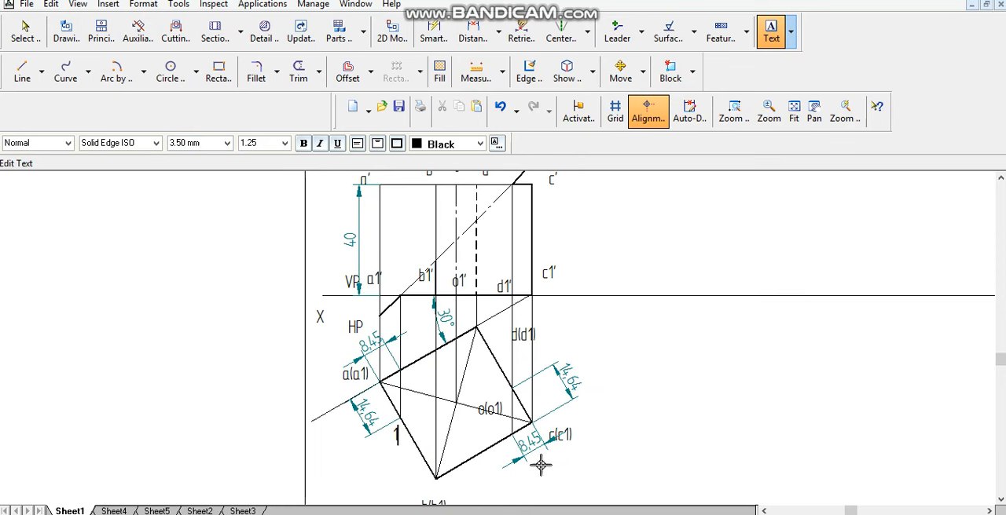
pyautogui.click(425, 471)
pyautogui.write('2')
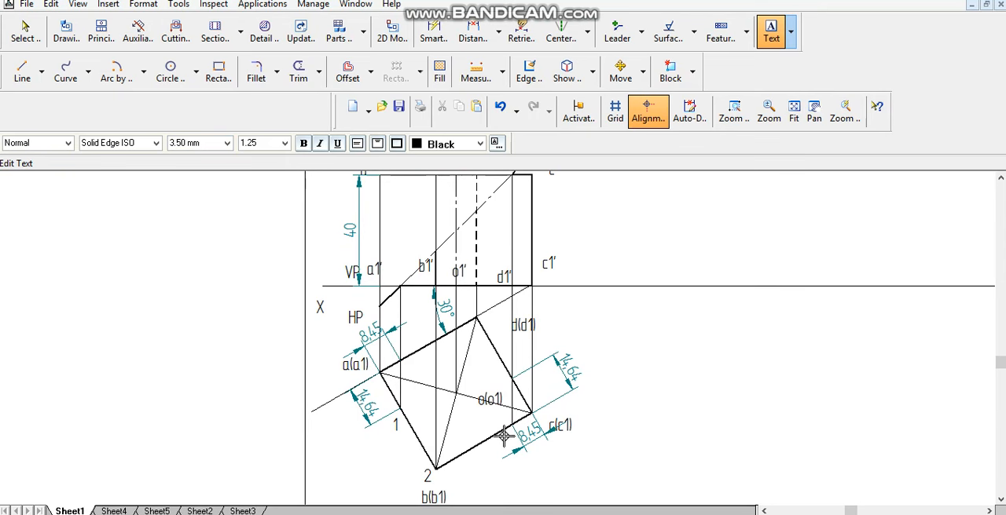
pyautogui.click(508, 441)
pyautogui.write('3')
# - Label top-view points 4 on cd, 5 at d and 6 on ad, and front-view points 1'(6'), 2', 3'(4') and 5'
pyautogui.click(520, 372)
pyautogui.write('4')
pyautogui.click(491, 300)
pyautogui.write('5')
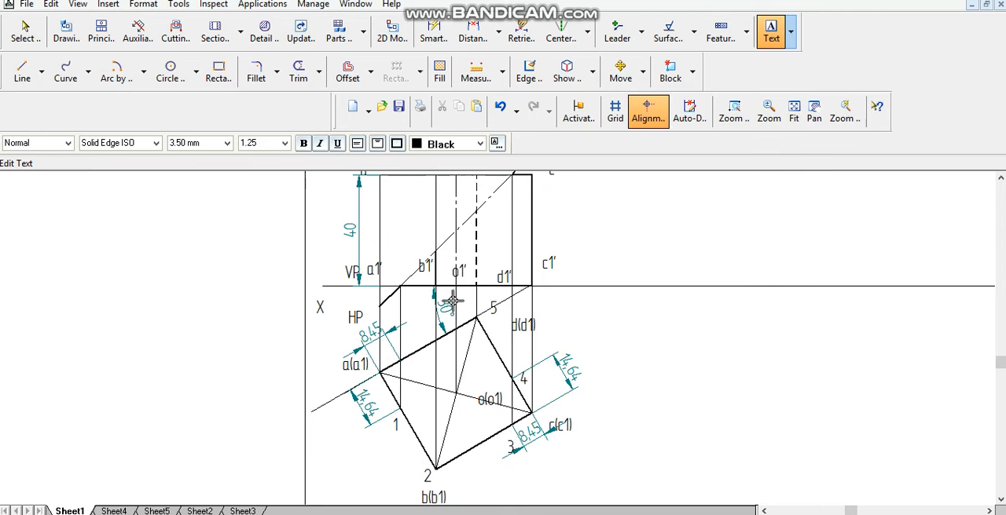
pyautogui.click(406, 370)
pyautogui.write('6')
pyautogui.scroll(1, 421, 303)
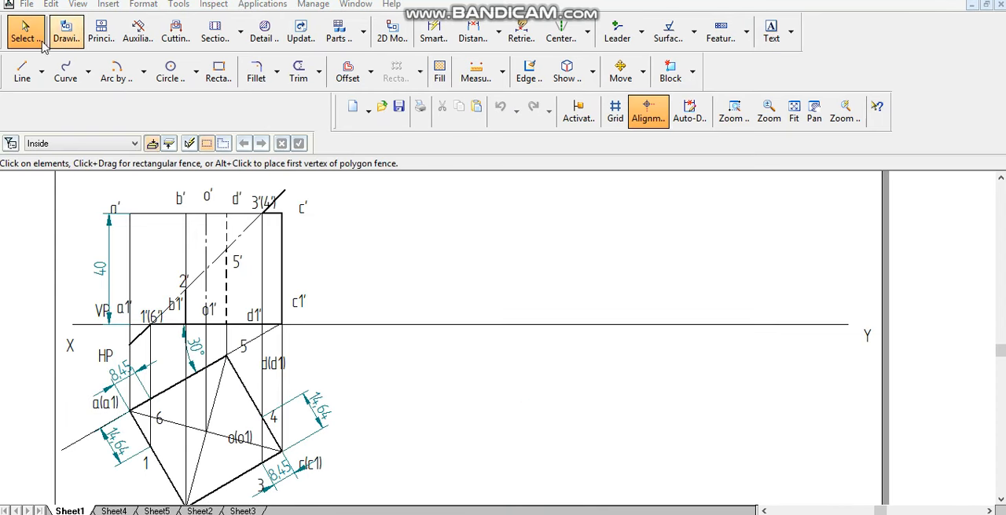
# - Draw a 0.13 mm continuous horizontal line about 208 mm long from c' towards the right edge of the sheet
pyautogui.click(22, 71)
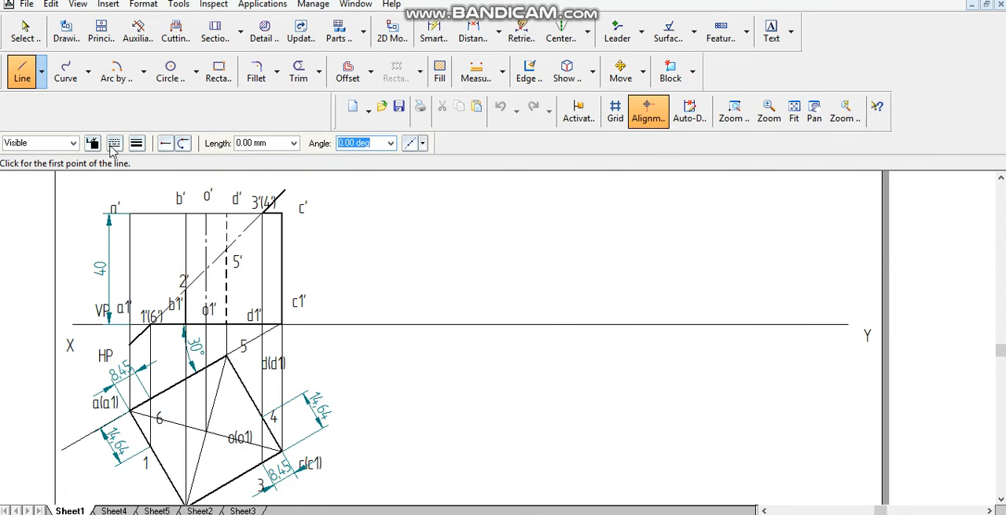
pyautogui.click(114, 143)
pyautogui.click(137, 143)
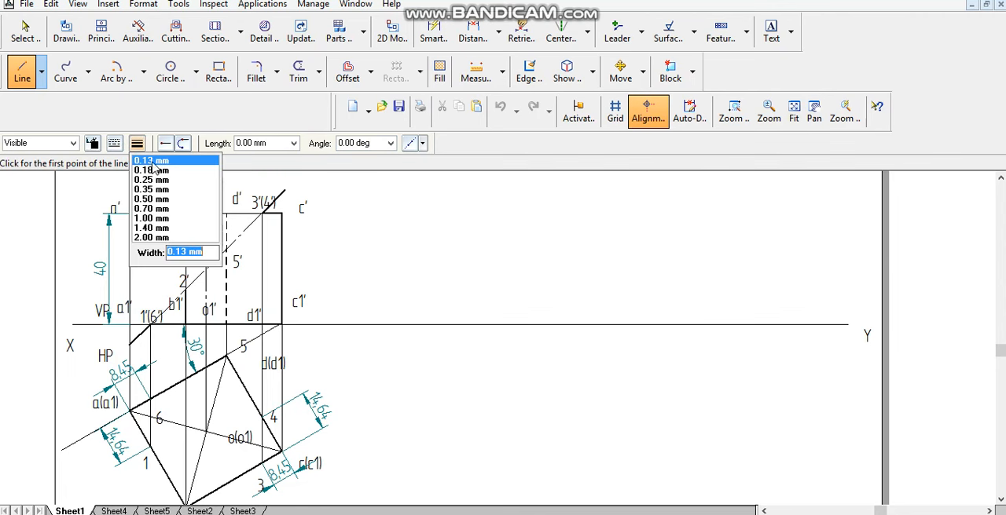
pyautogui.click(154, 162)
pyautogui.click(282, 213)
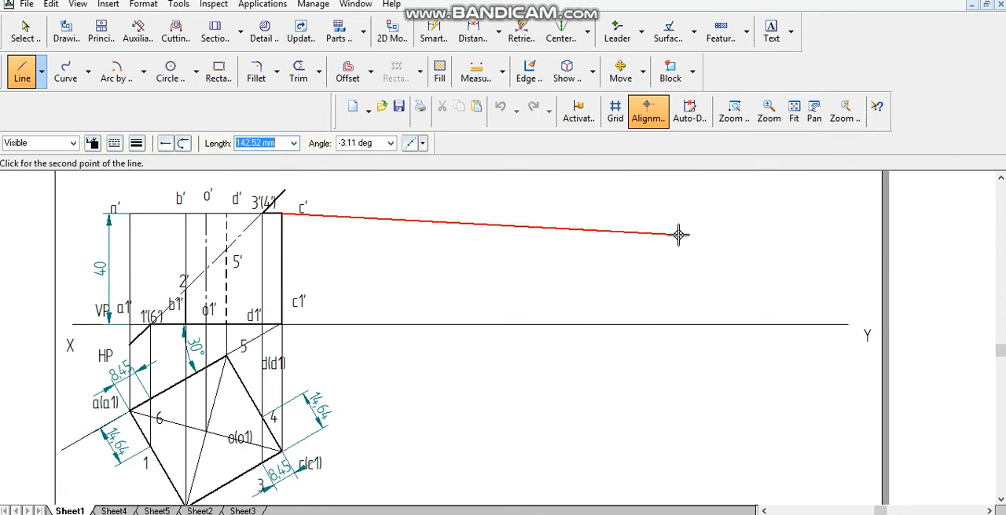
pyautogui.click(862, 213)
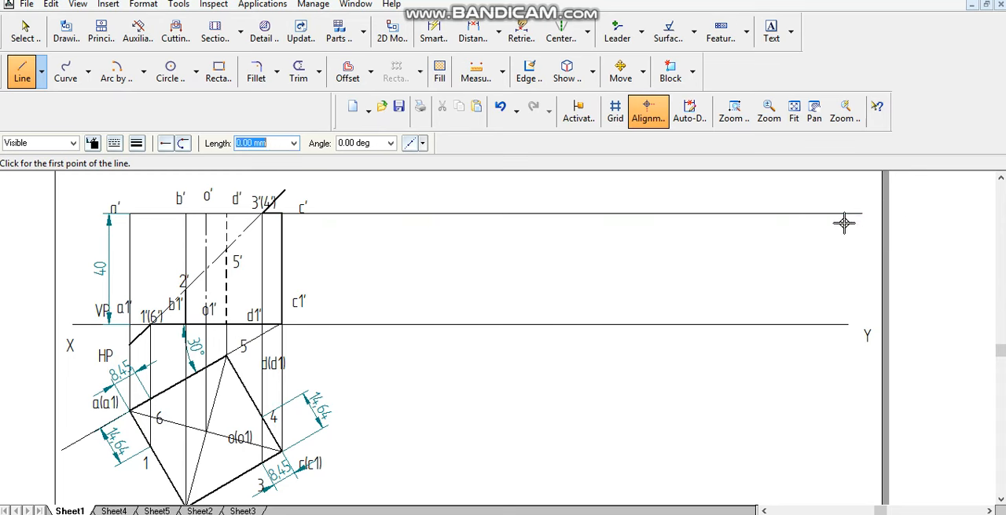
# - Draw a vertical line from the extended top line down to XY, a short distance right of edge c'c1'
pyautogui.click(341, 213)
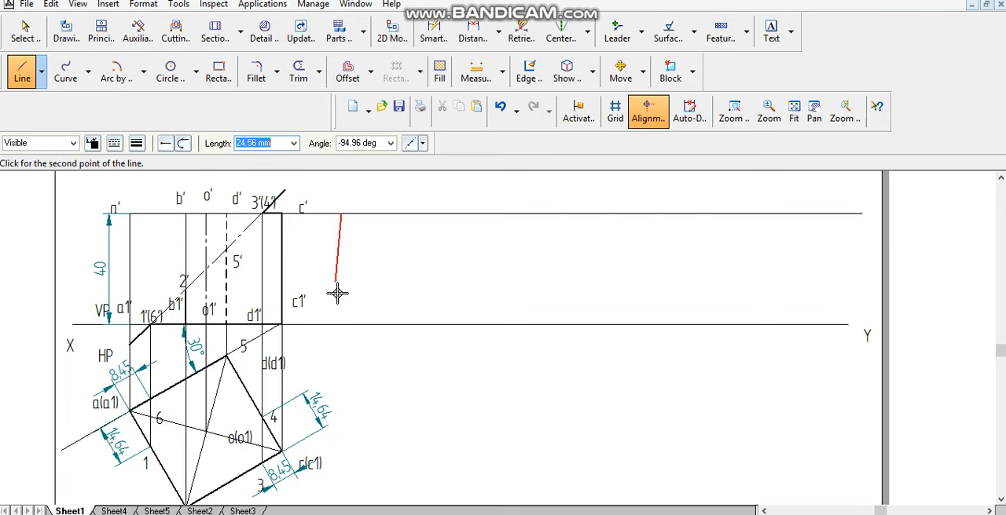
pyautogui.click(341, 324)
pyautogui.rightClick(373, 297)
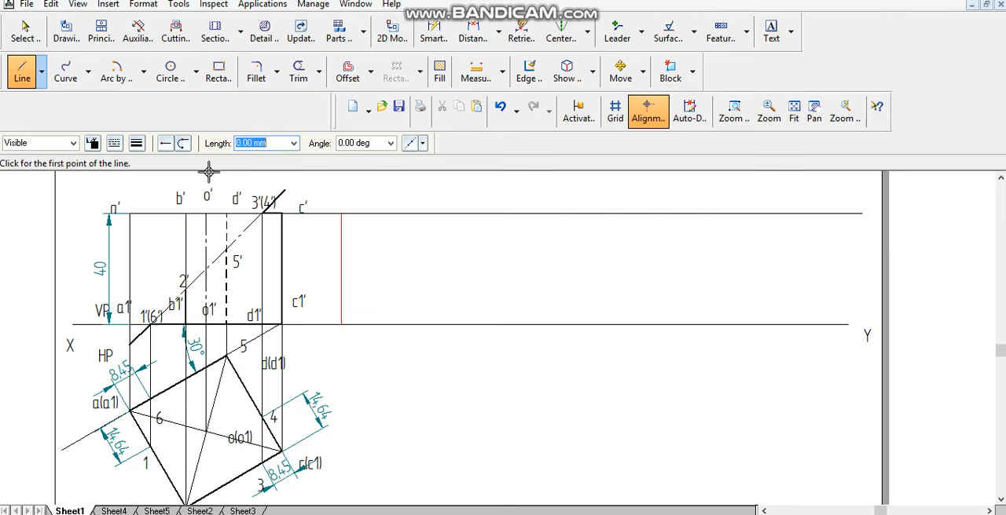
# - Offset the vertical line to the right at 40 mm spacing for four panels and trim both horizontal lines beyond the last one
pyautogui.click(347, 71)
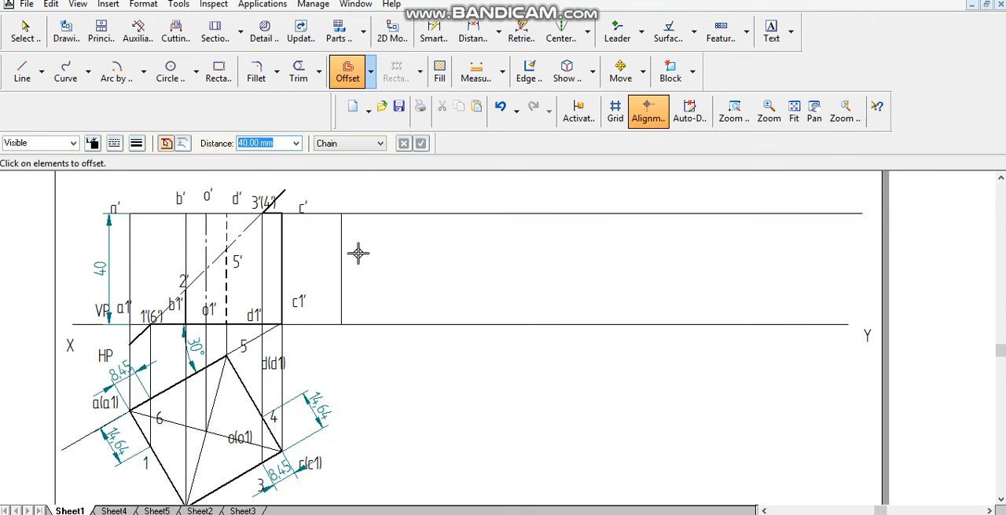
pyautogui.click(343, 259)
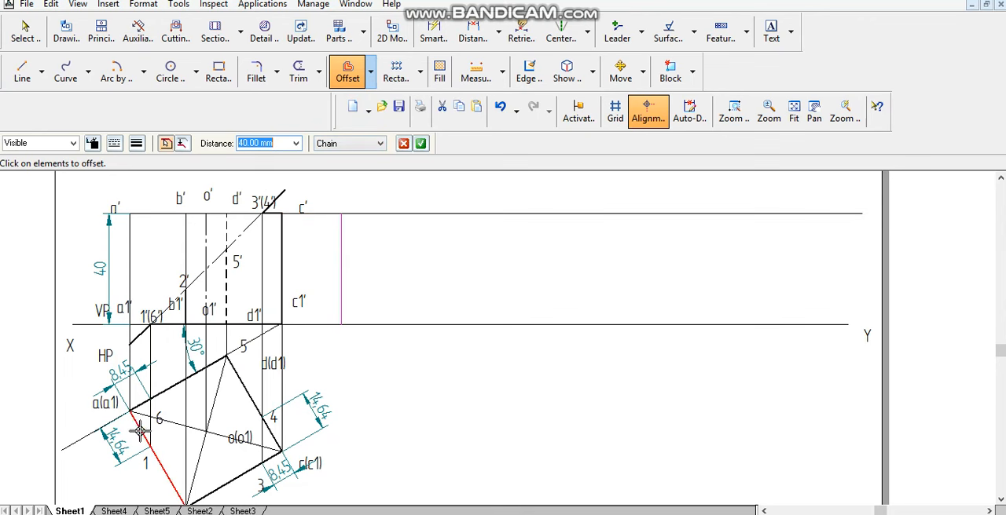
pyautogui.click(422, 143)
pyautogui.click(413, 288)
pyautogui.click(561, 286)
pyautogui.click(621, 285)
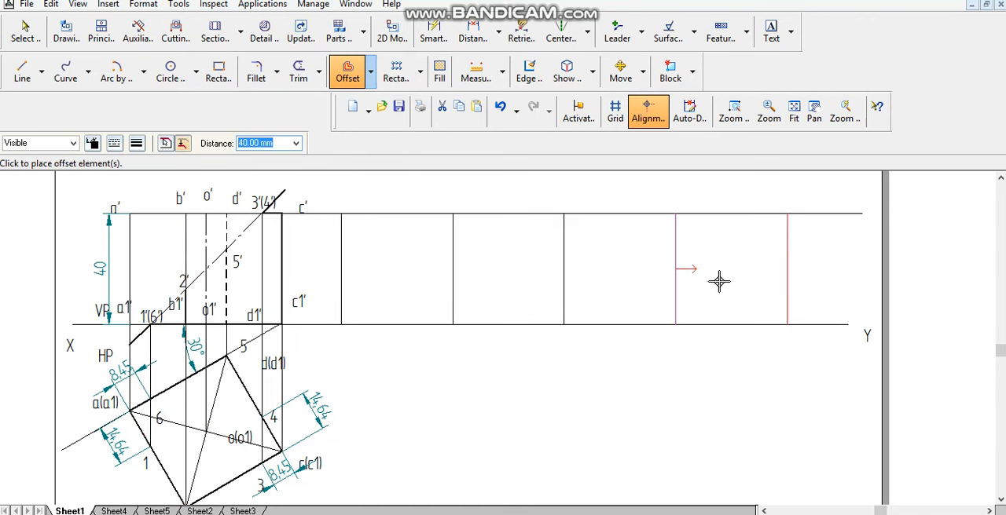
pyautogui.click(298, 69)
pyautogui.moveTo(804, 197); pyautogui.dragTo(814, 389)
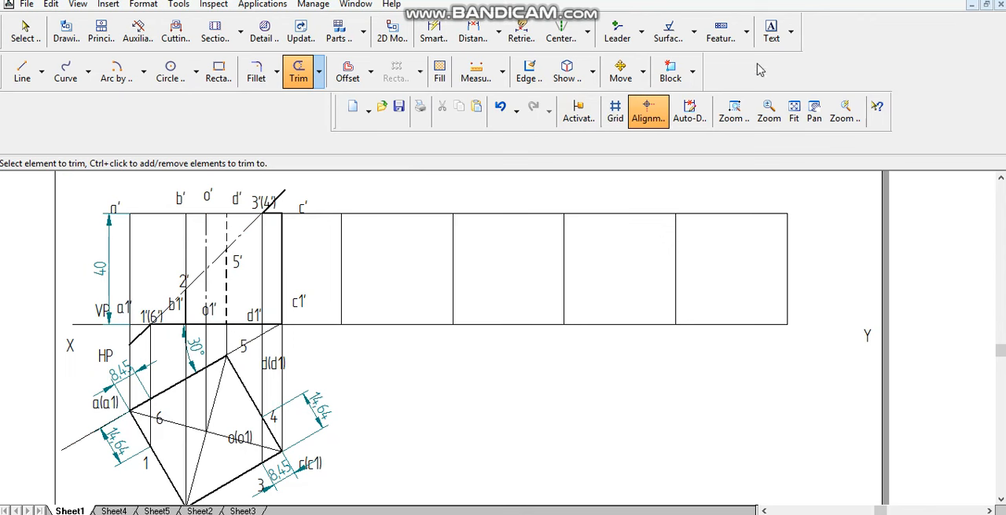
# - Label the development's vertical edges A, B, C, D, A at the upper ends and A1, B1, C1, D1, A1 at the lower ends
pyautogui.click(770, 31)
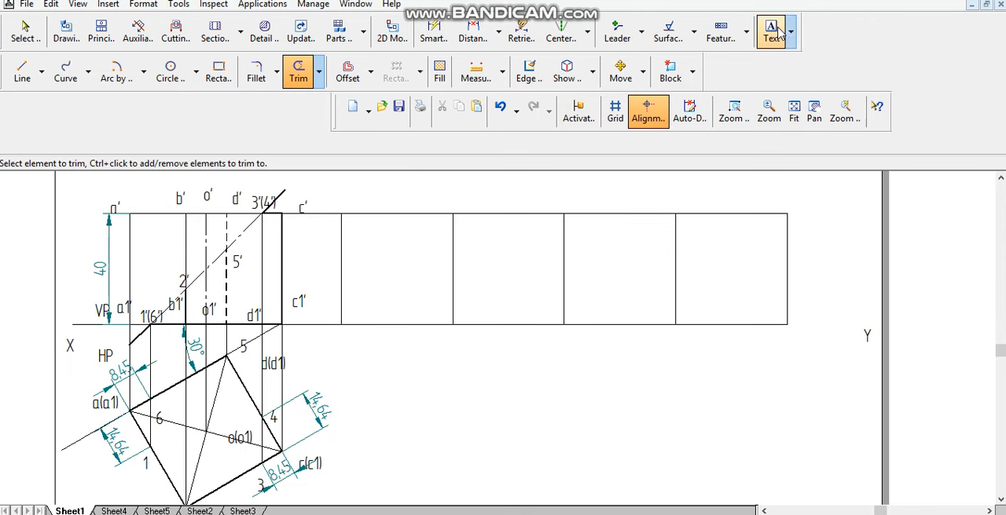
pyautogui.click(339, 196)
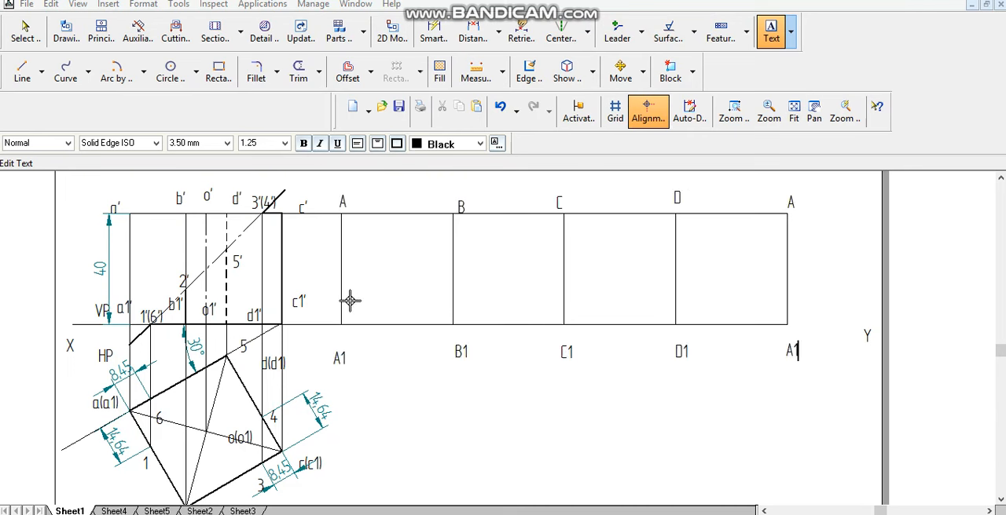
# - Draw a 14.64 mm radius arc centred on the first A1, crossing the base line between A1 and B1
pyautogui.click(118, 76)
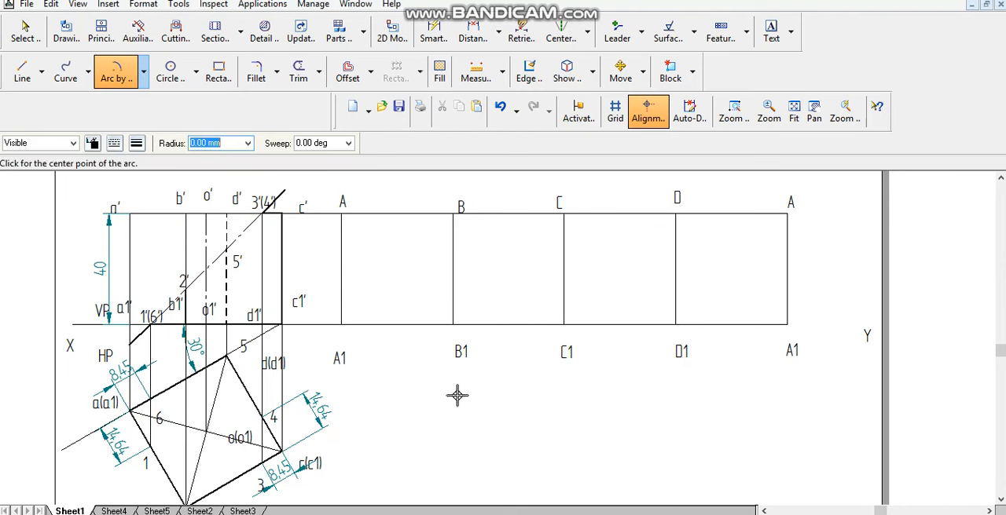
pyautogui.click(341, 323)
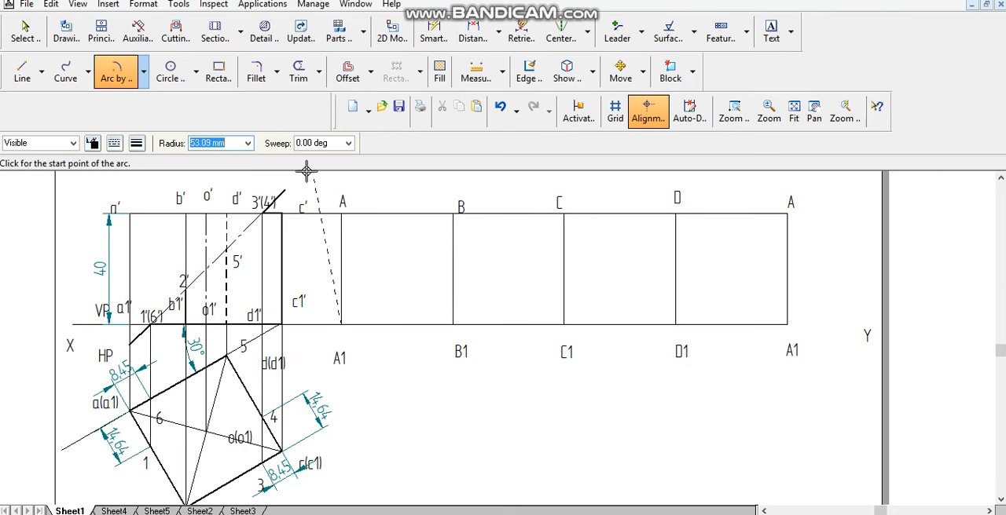
pyautogui.write('14.64')
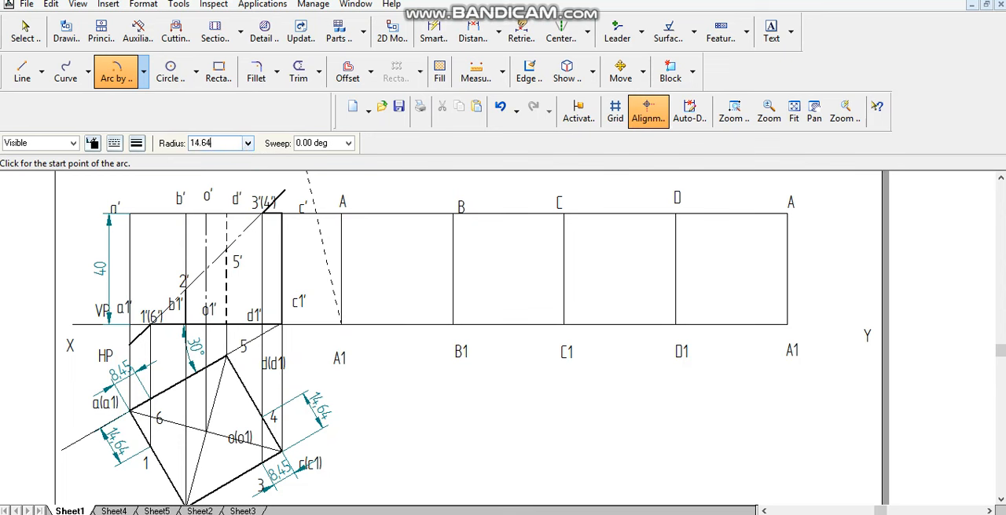
pyautogui.press('Tab')
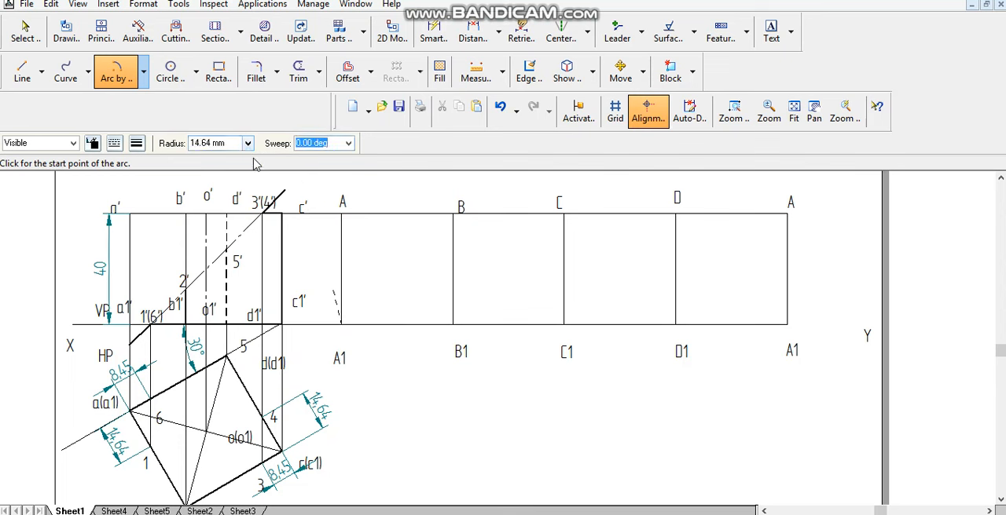
pyautogui.click(440, 300)
pyautogui.click(428, 359)
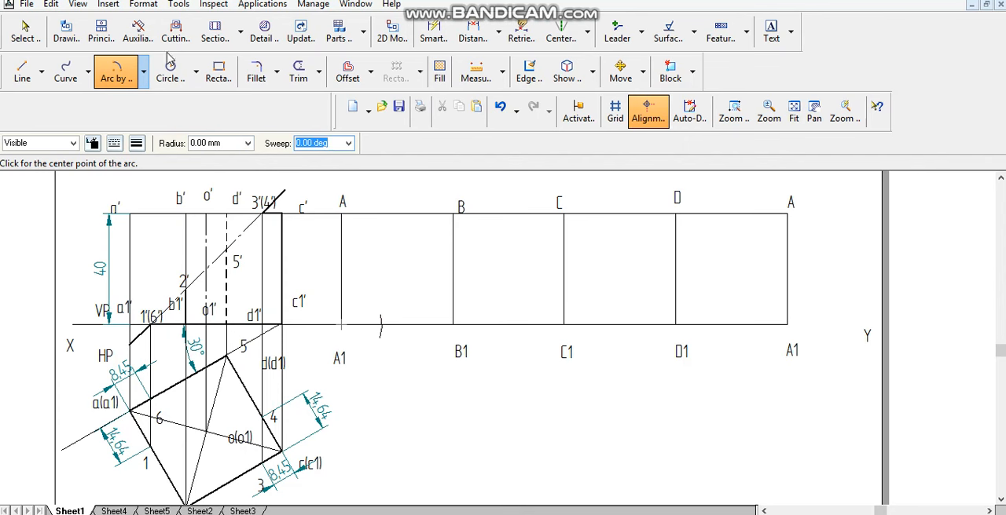
# - Draw an 8.45 mm radius arc centred on the last A1, crossing the base line between D1 and A1
pyautogui.click(114, 72)
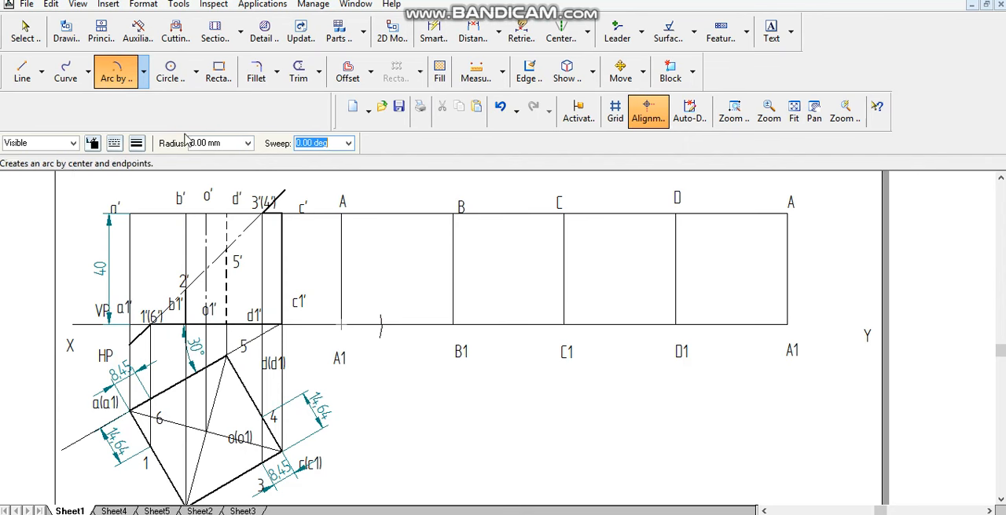
pyautogui.click(789, 323)
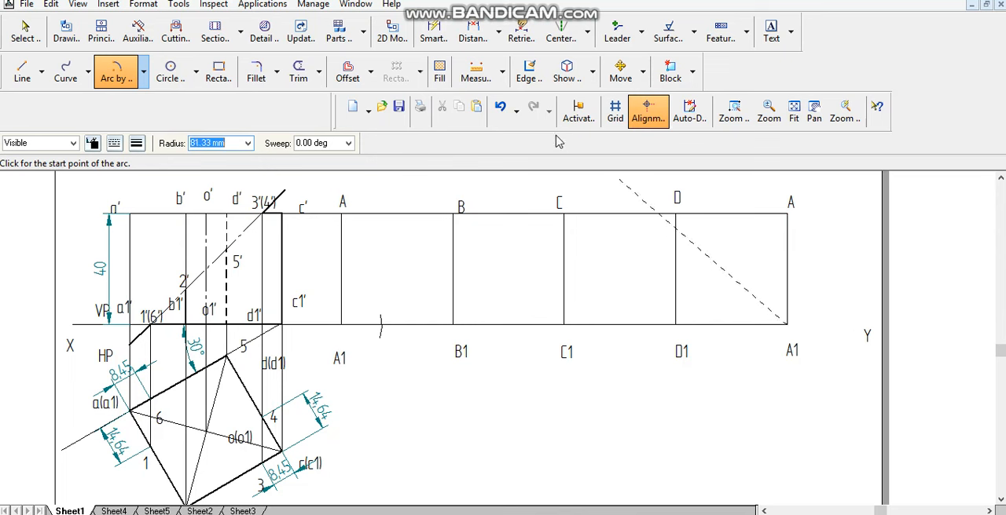
pyautogui.write('8.45')
pyautogui.press('Tab')
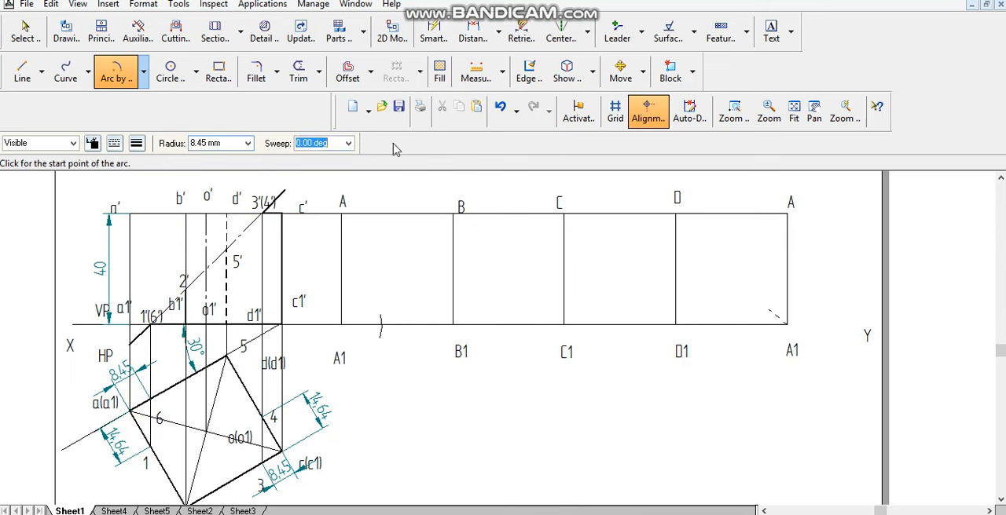
pyautogui.click(714, 279)
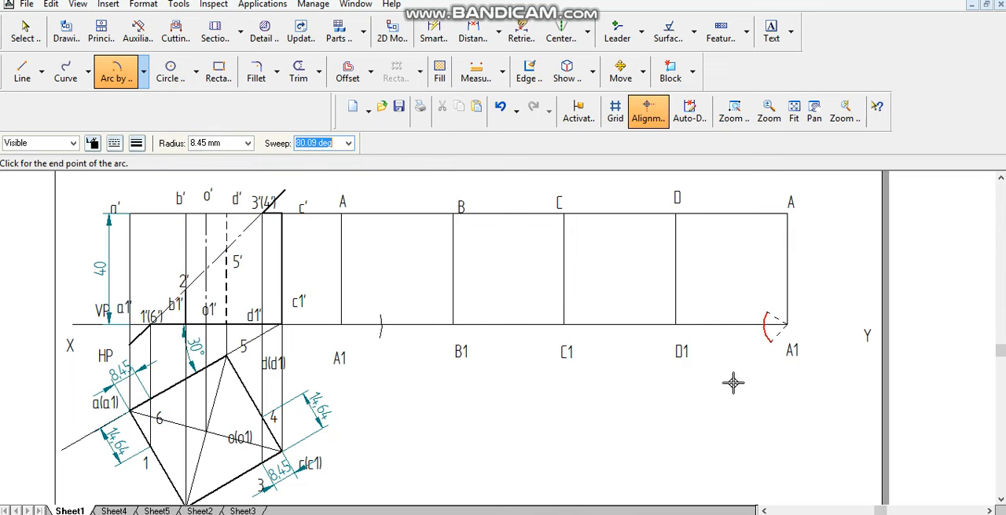
# - Draw an 8.45 mm radius arc centred on C, crossing the development's top line between B and C
pyautogui.click(121, 75)
pyautogui.click(562, 214)
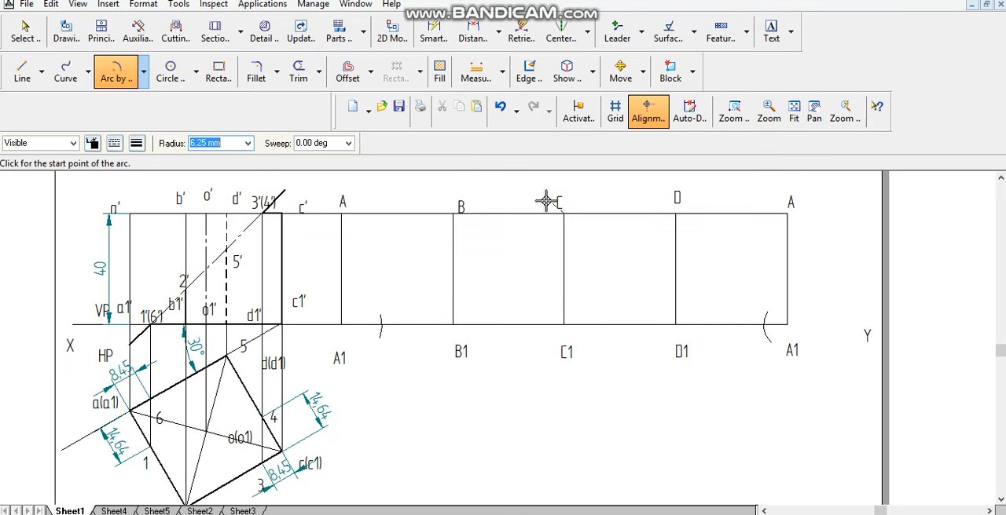
pyautogui.click(247, 143)
pyautogui.click(220, 183)
pyautogui.click(532, 196)
pyautogui.click(525, 249)
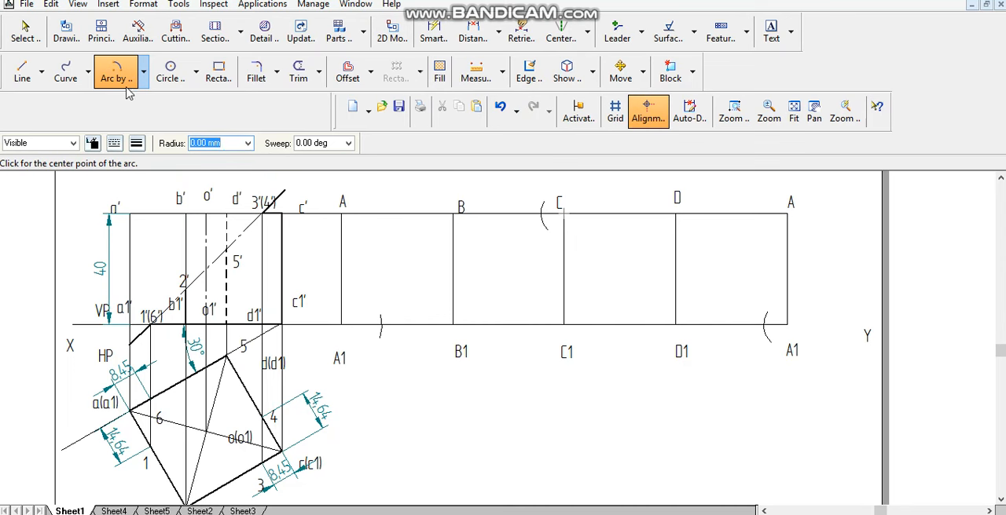
# - Draw a 14.64 mm radius arc centred on C, crossing the development's top line between C and D
pyautogui.click(564, 214)
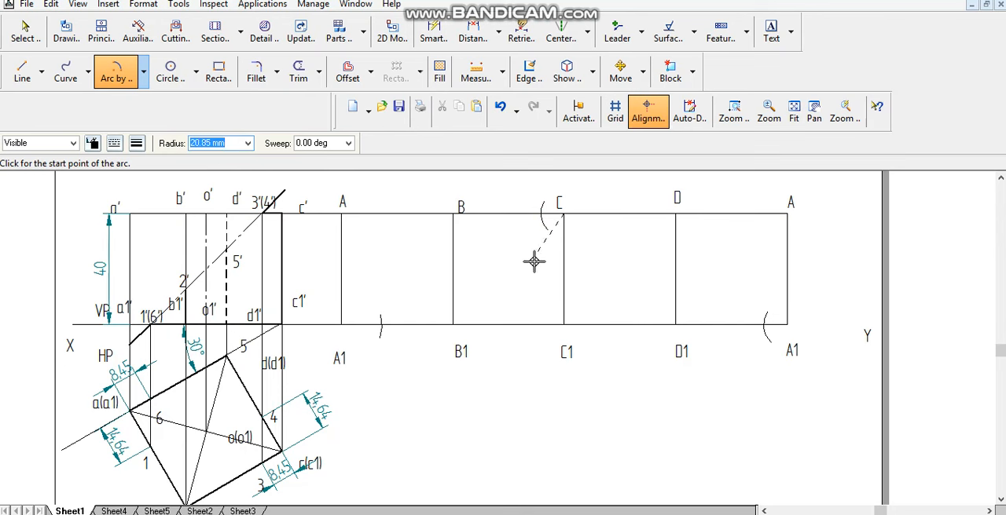
pyautogui.click(248, 145)
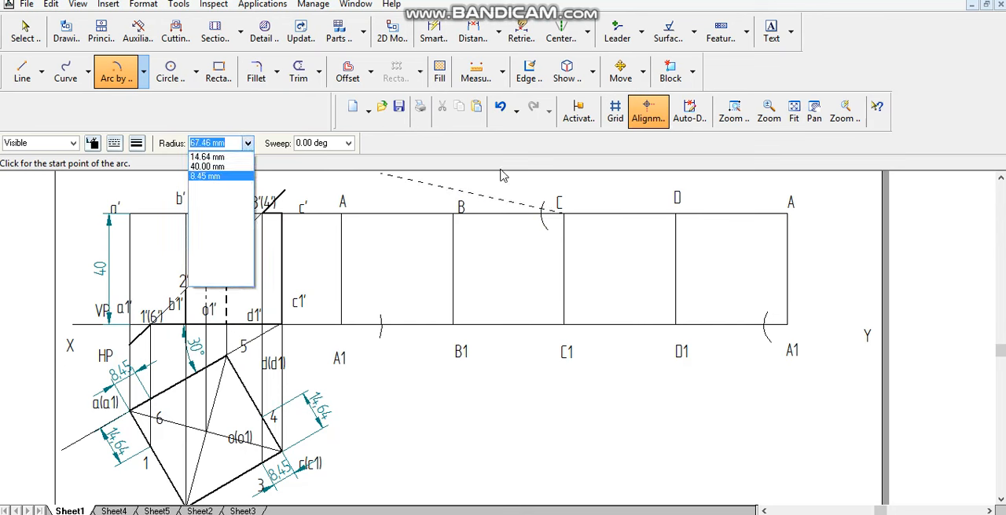
pyautogui.click(208, 157)
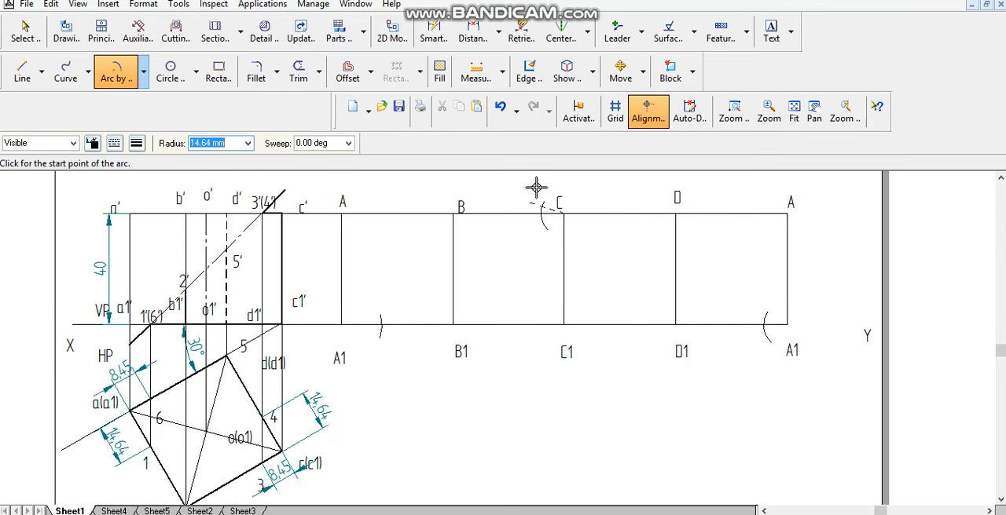
pyautogui.click(640, 262)
pyautogui.click(618, 193)
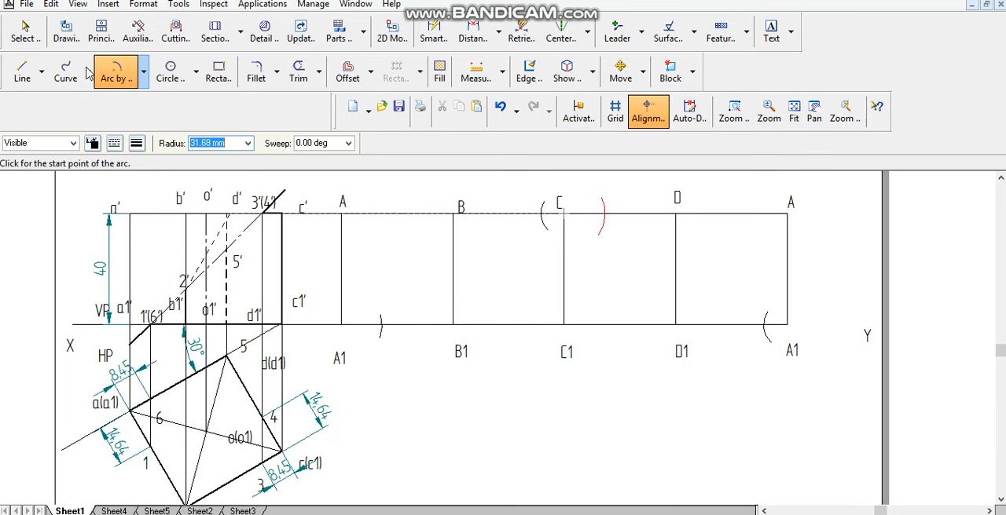
# - Project horizontal lines from 2' to edge BB1 and from 5' to edge DD1 of the development
pyautogui.press('l')
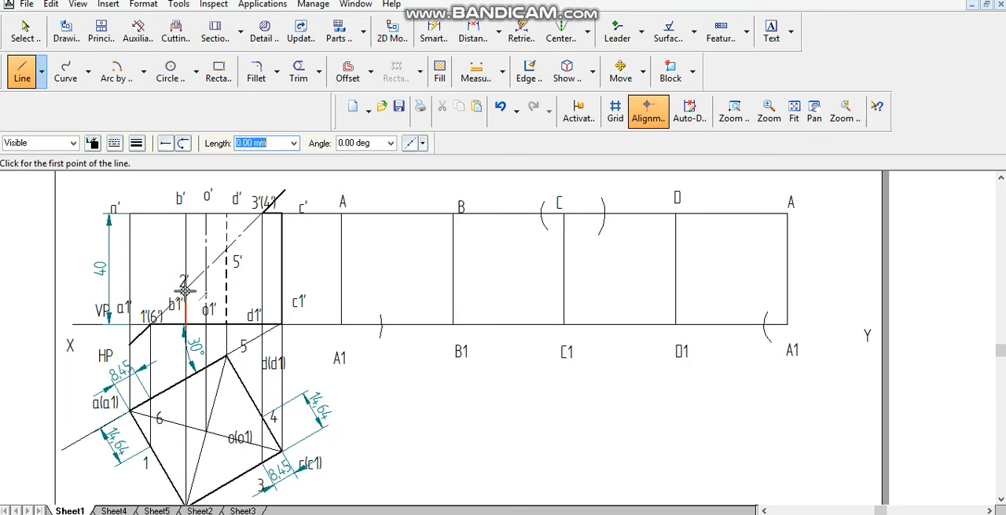
pyautogui.click(185, 290)
pyautogui.click(452, 290)
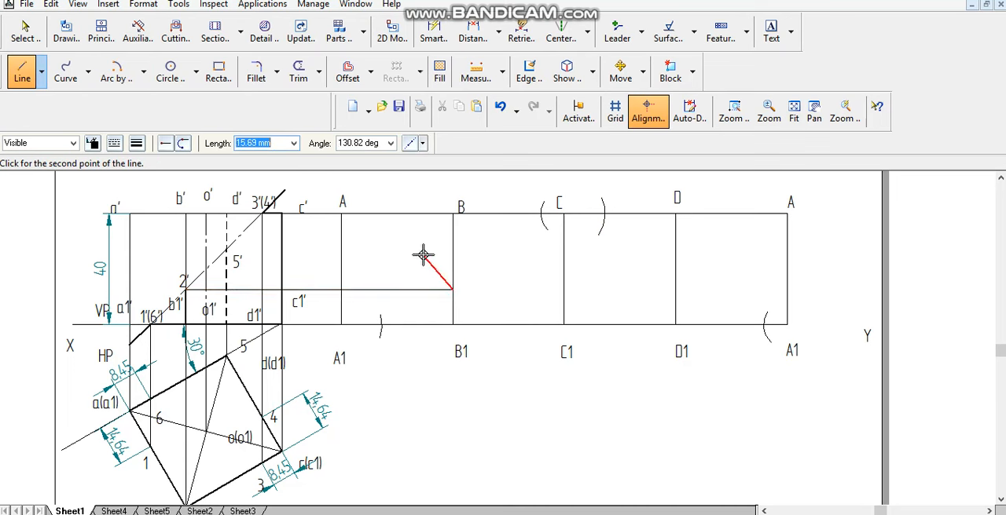
pyautogui.press('Escape')
pyautogui.click(226, 249)
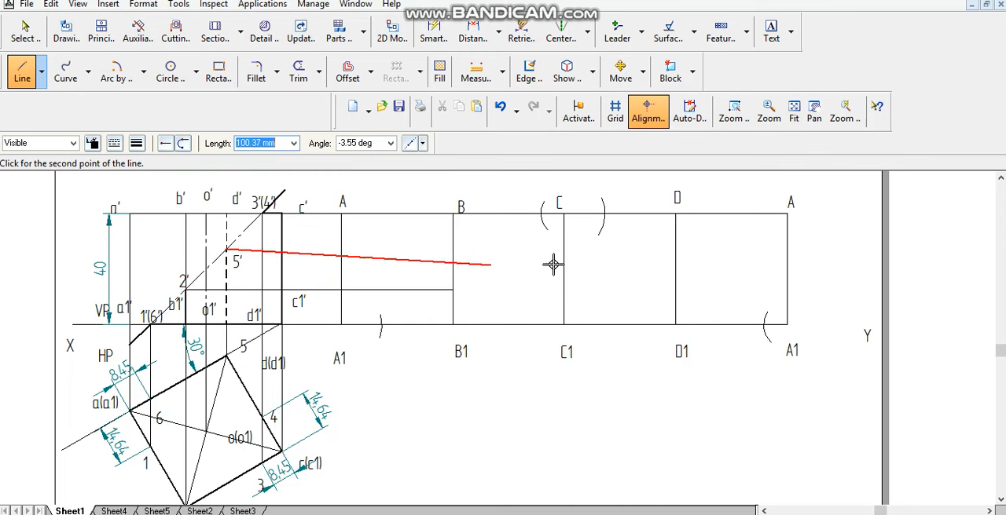
pyautogui.click(675, 250)
pyautogui.press('Escape')
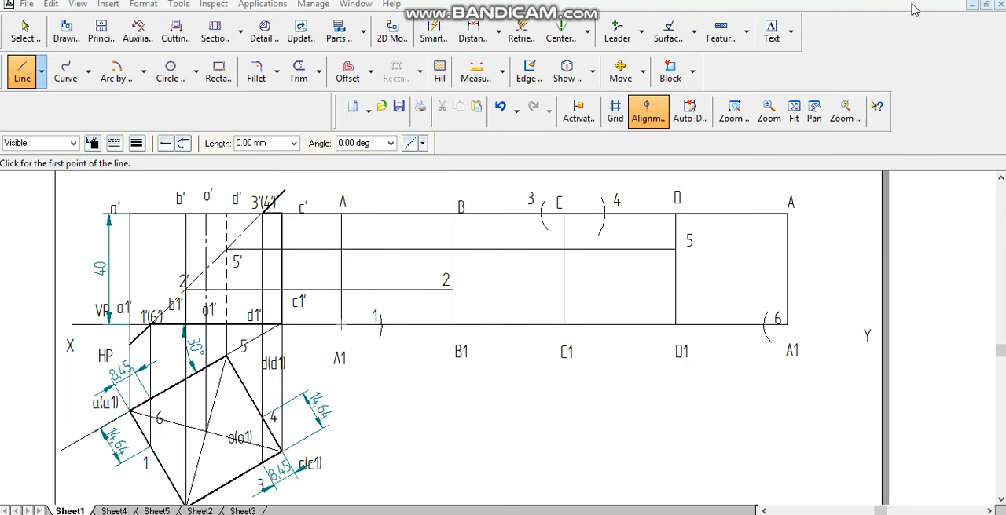
# - Draw the closed thick outline of the cut development through points 1, 2, 3, 4, 5, 6 and back to 1
pyautogui.click(381, 320)
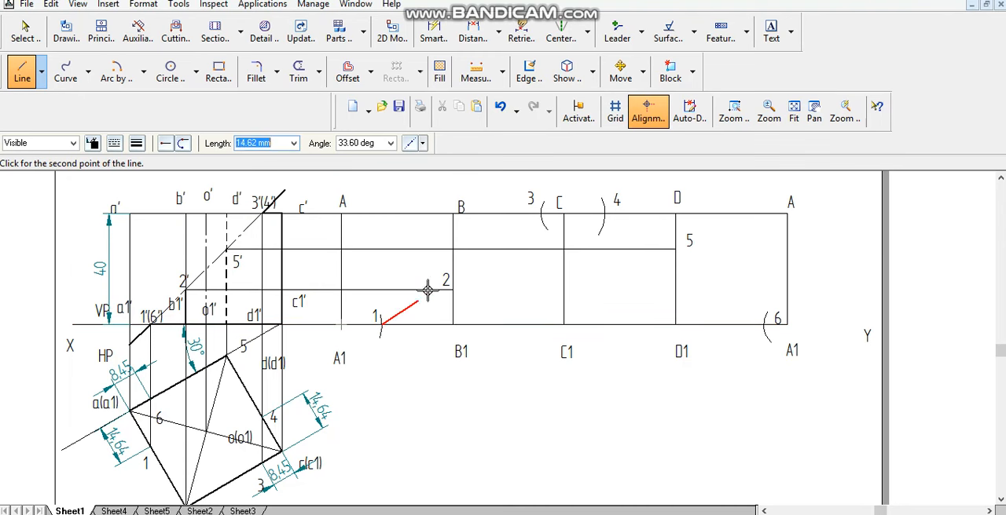
pyautogui.click(540, 212)
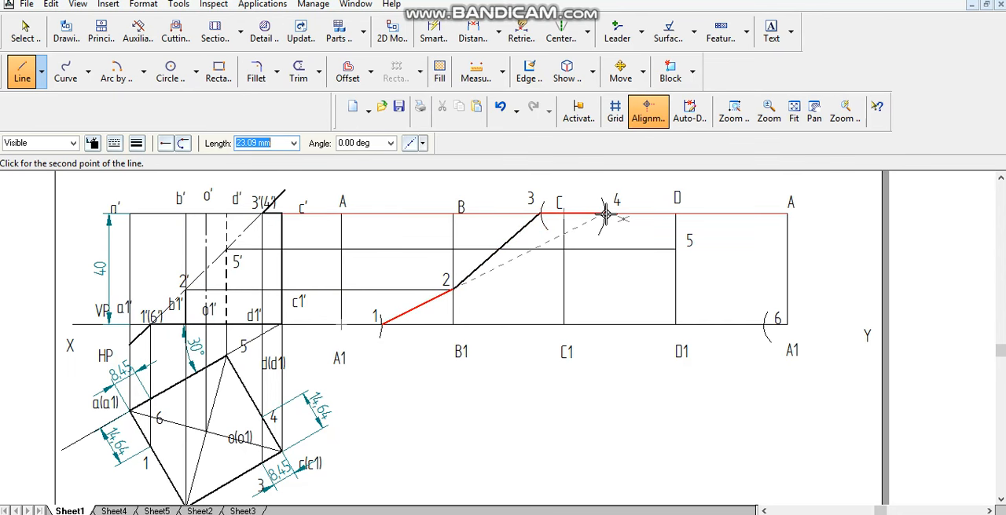
pyautogui.click(603, 213)
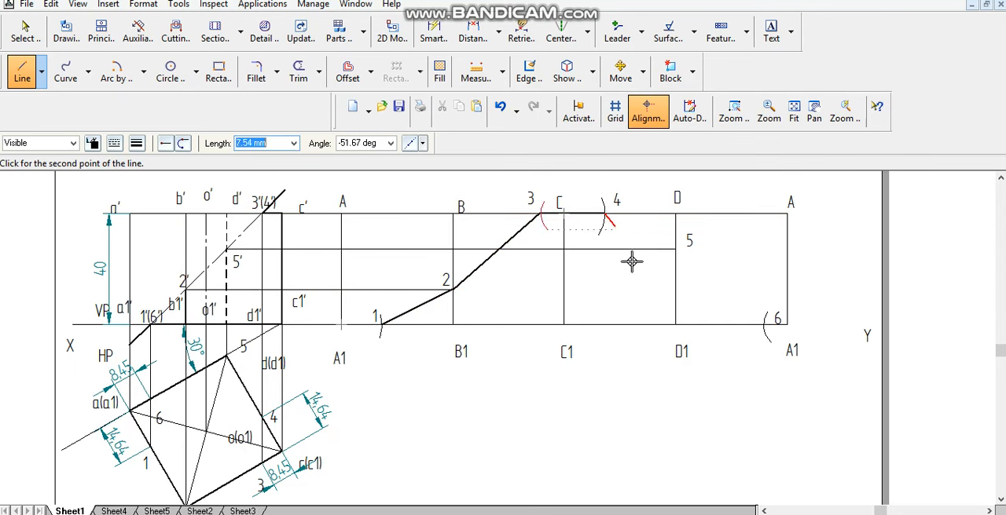
pyautogui.click(675, 250)
pyautogui.click(763, 324)
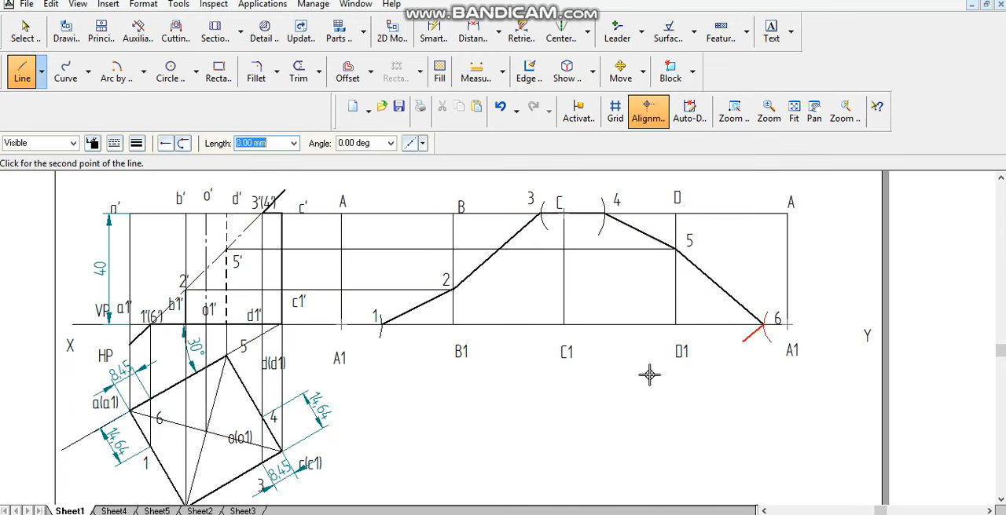
pyautogui.click(381, 322)
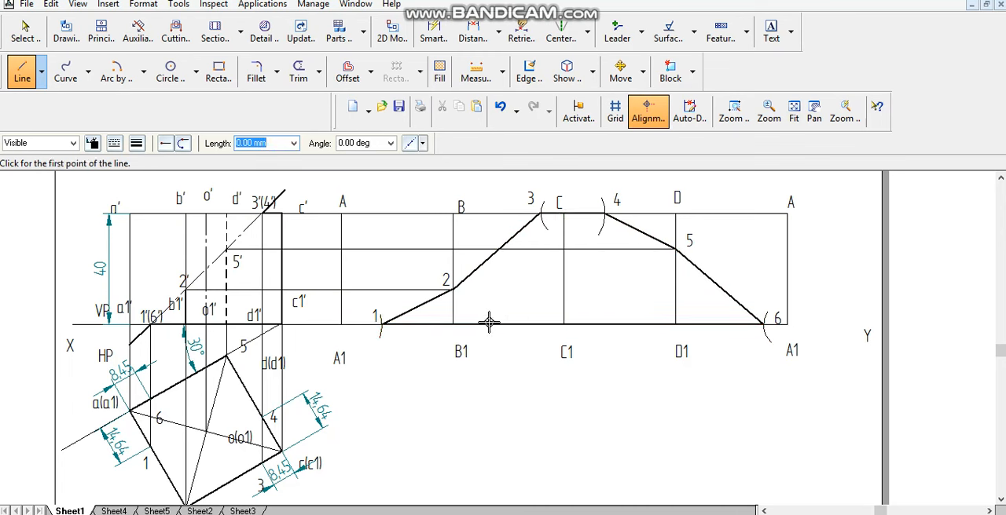
# - Draw thick vertical fold lines from 2 to B1, from C to C1 and from 5 to D1
pyautogui.click(454, 290)
pyautogui.click(453, 323)
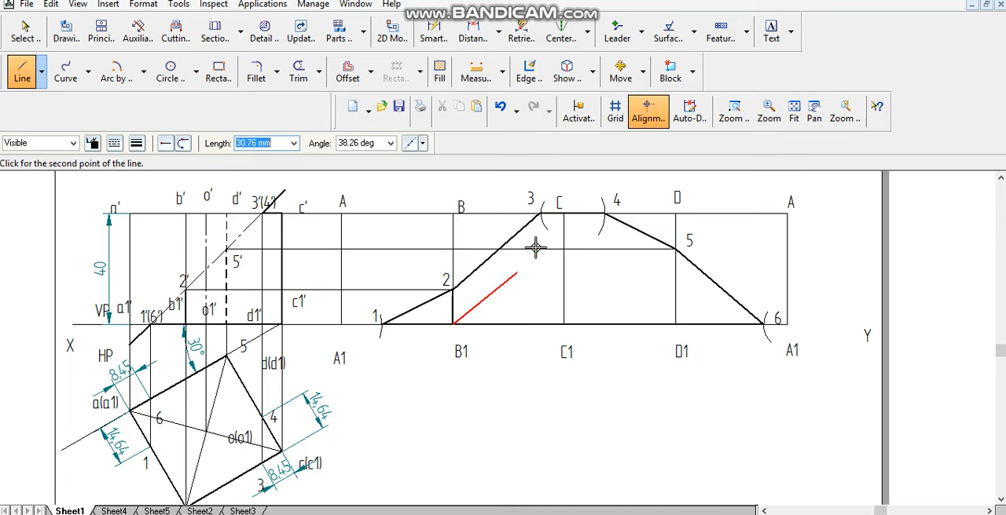
pyautogui.click(564, 213)
pyautogui.click(564, 323)
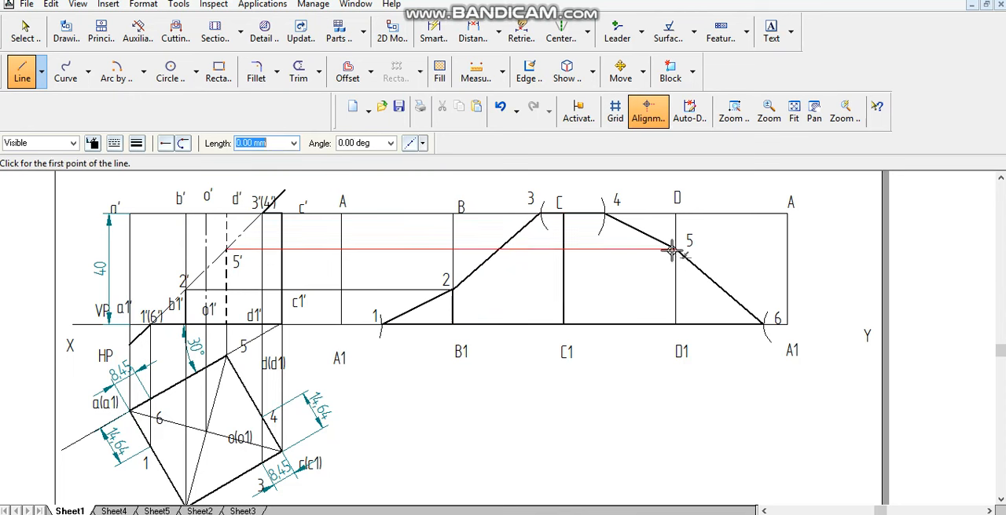
pyautogui.click(675, 250)
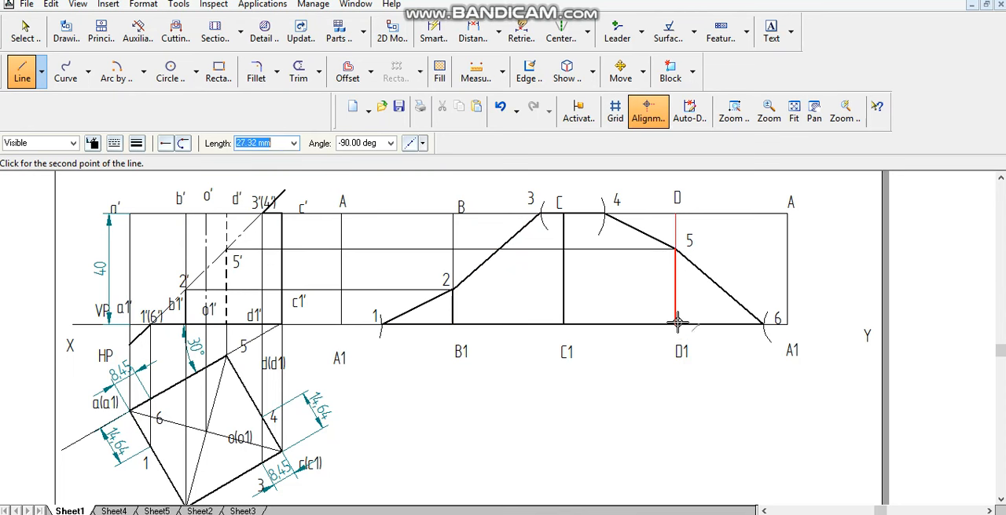
pyautogui.click(675, 323)
pyautogui.press('Escape')
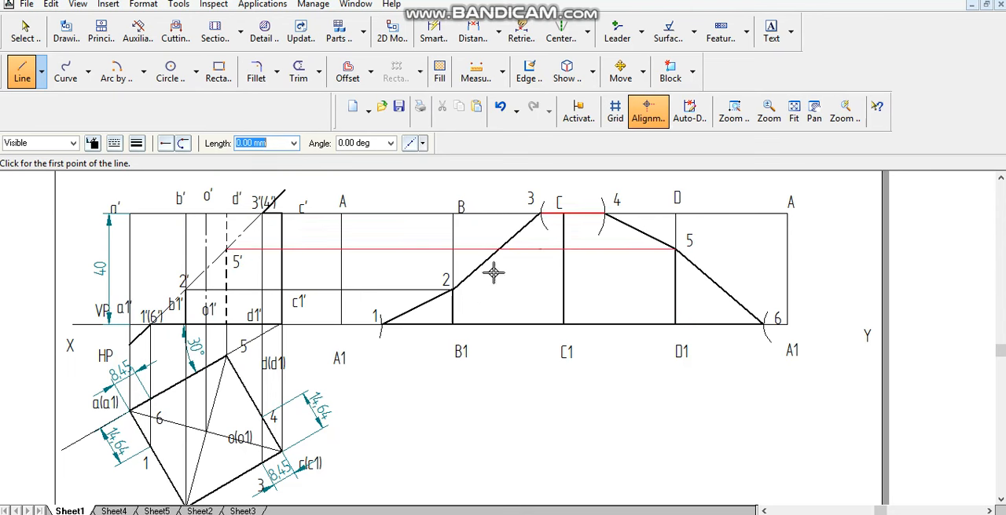
# - Dimension the horizontal distance between the first A1 and point 1, placing it below the base line
pyautogui.click(472, 33)
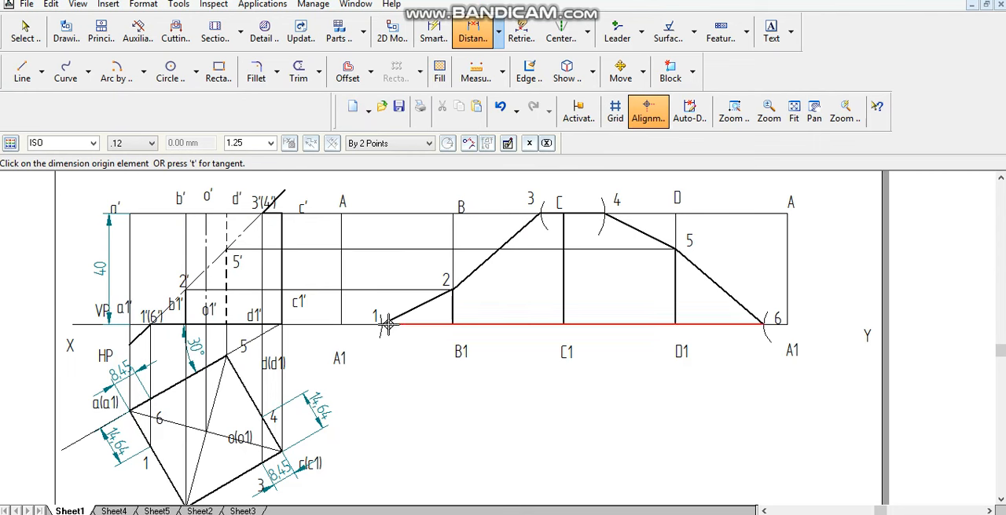
pyautogui.click(382, 322)
pyautogui.click(341, 303)
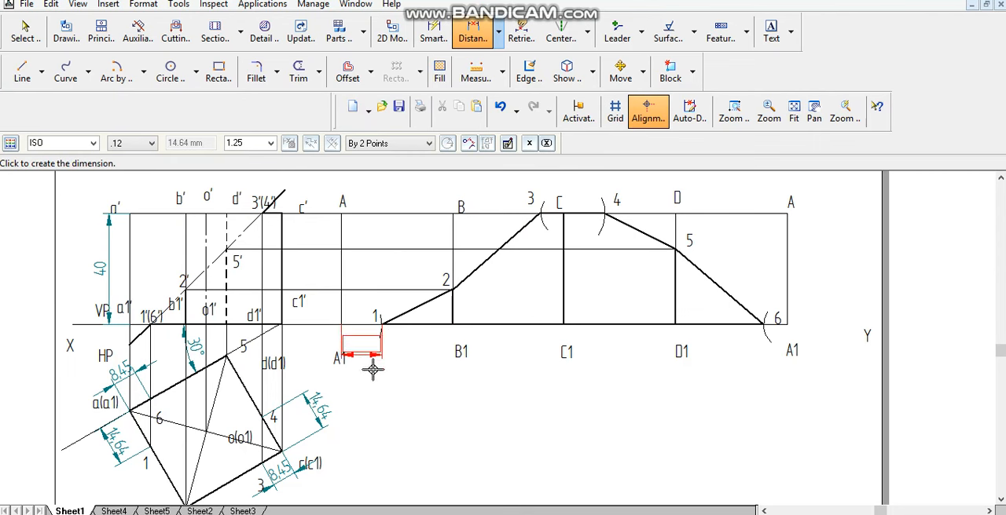
pyautogui.click(365, 354)
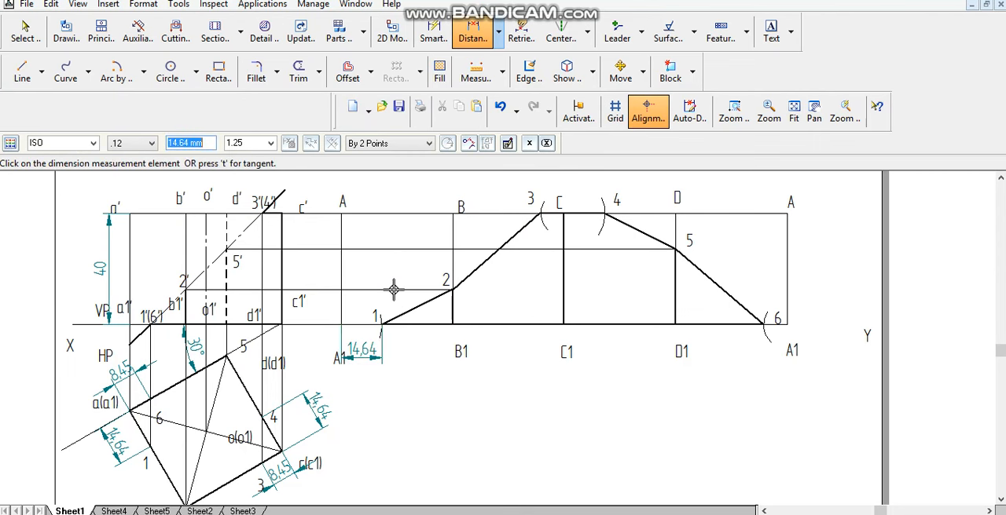
# - Dimension the horizontal distances from C to point 3 and from C to point 4 above the development's top line
pyautogui.click(478, 39)
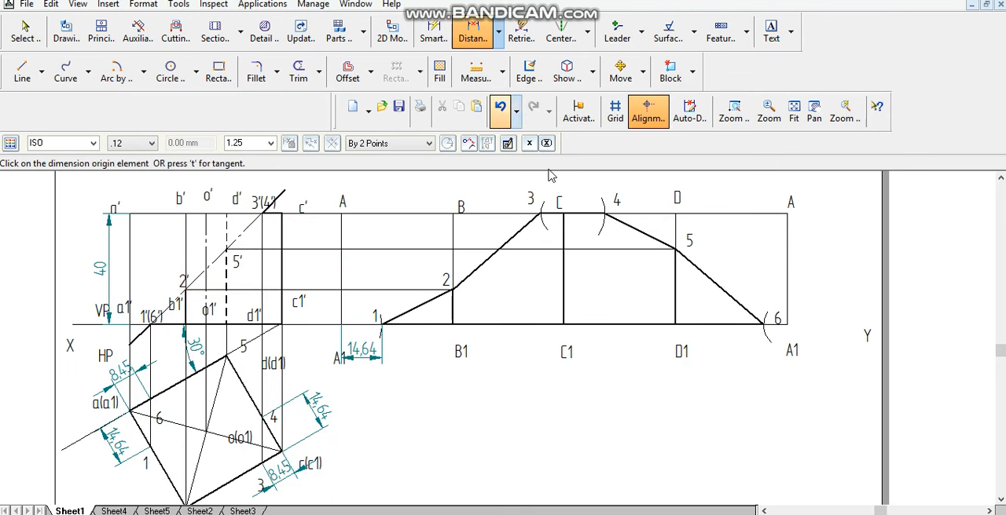
pyautogui.click(561, 225)
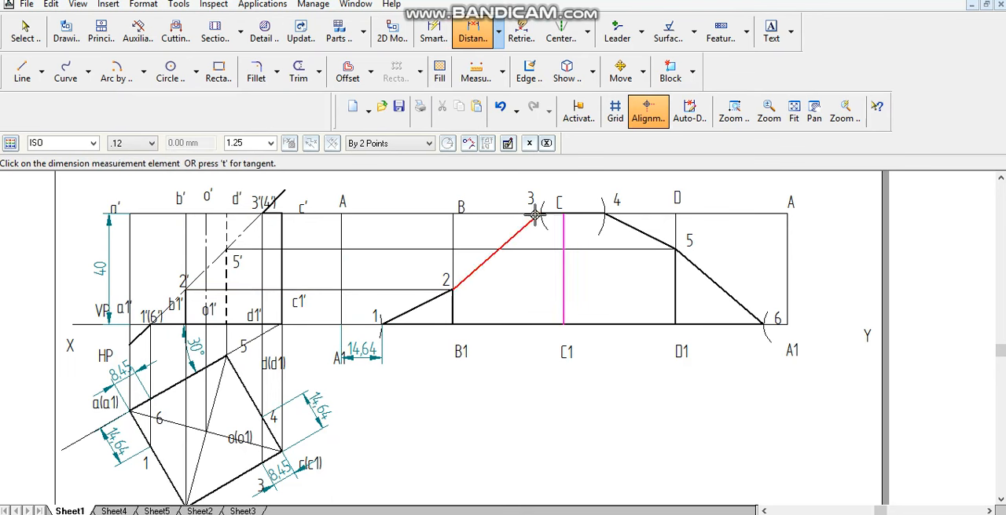
pyautogui.click(535, 216)
pyautogui.click(545, 191)
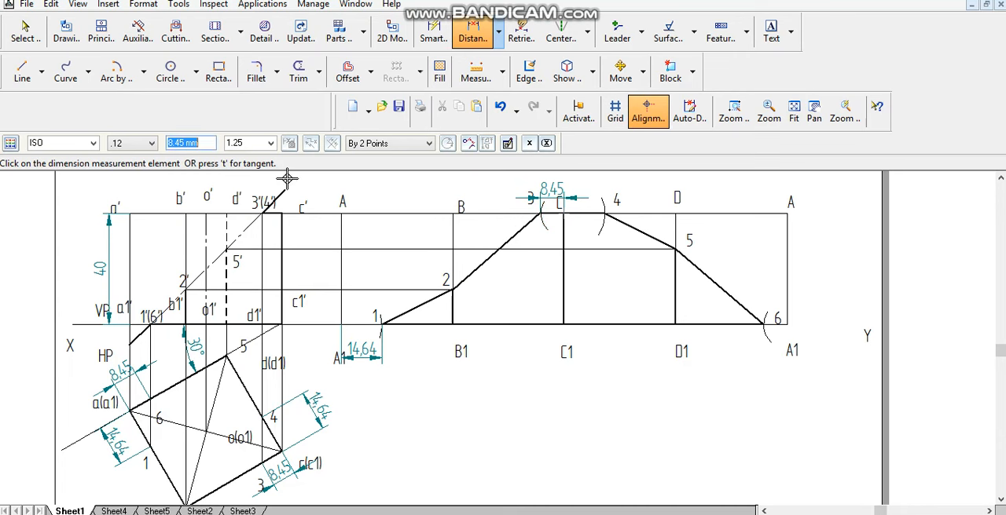
pyautogui.click(474, 36)
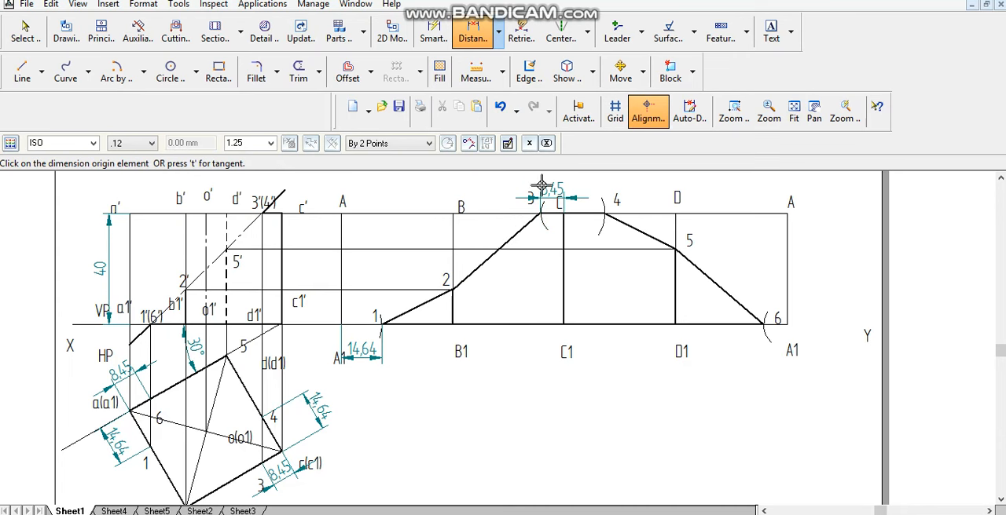
pyautogui.click(605, 212)
pyautogui.click(562, 227)
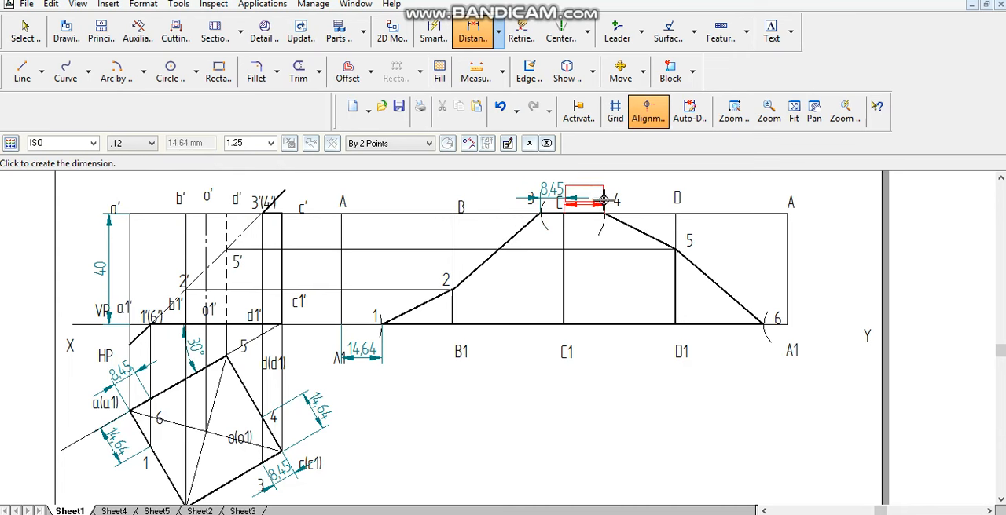
pyautogui.click(585, 193)
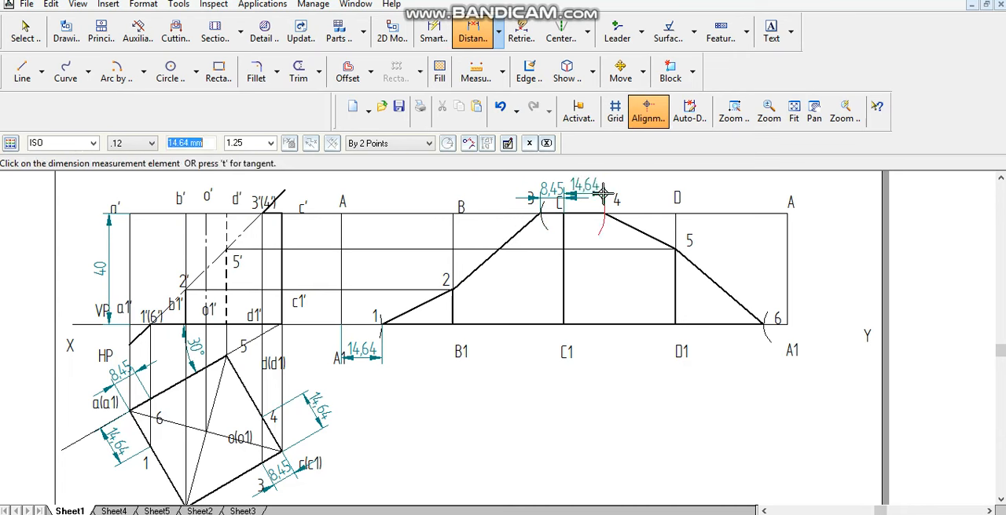
# - Dimension the horizontal distance between point 6 and the last A1, placing it below the base line
pyautogui.click(487, 46)
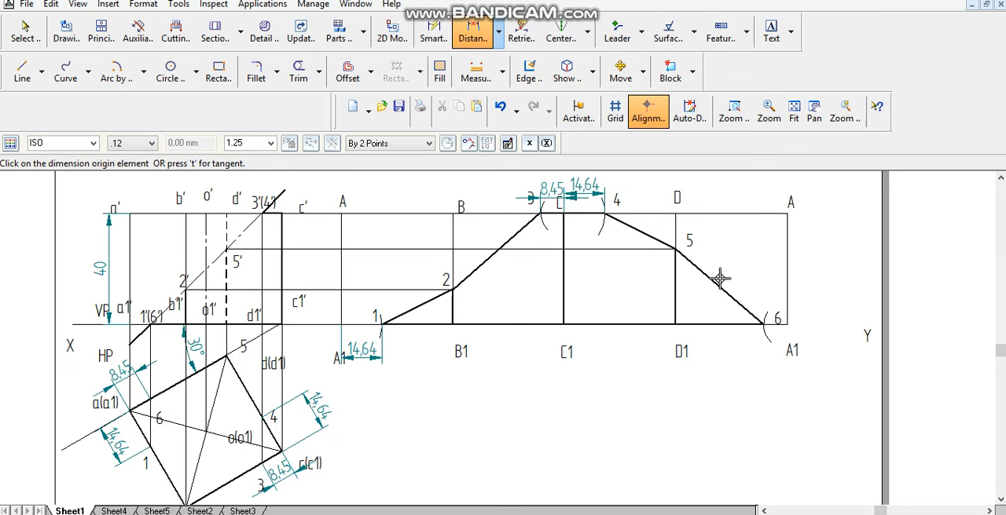
pyautogui.click(760, 324)
pyautogui.click(776, 352)
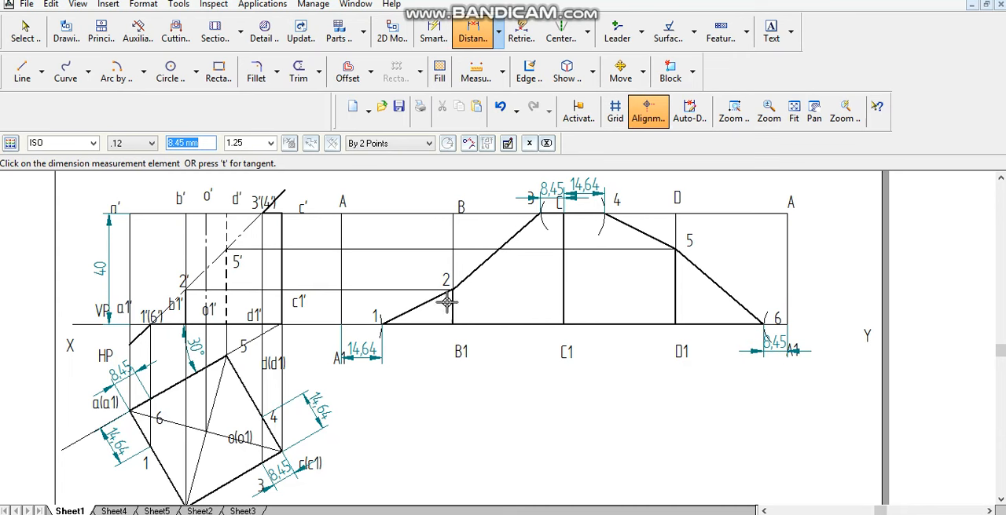
# - Dimension the horizontal widths of development panels A1–B1 and B1–C1, placing both dimensions below the base line
pyautogui.click(472, 35)
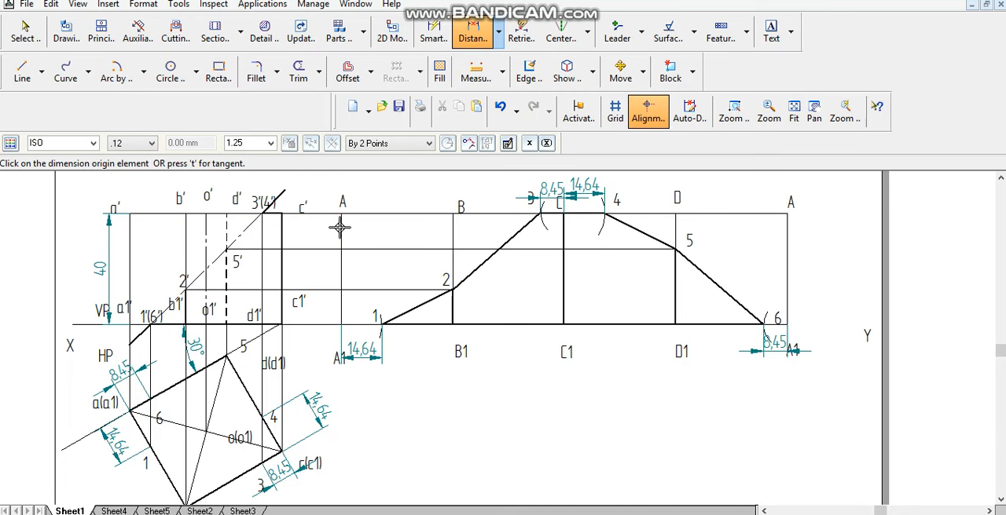
pyautogui.click(341, 228)
pyautogui.click(454, 232)
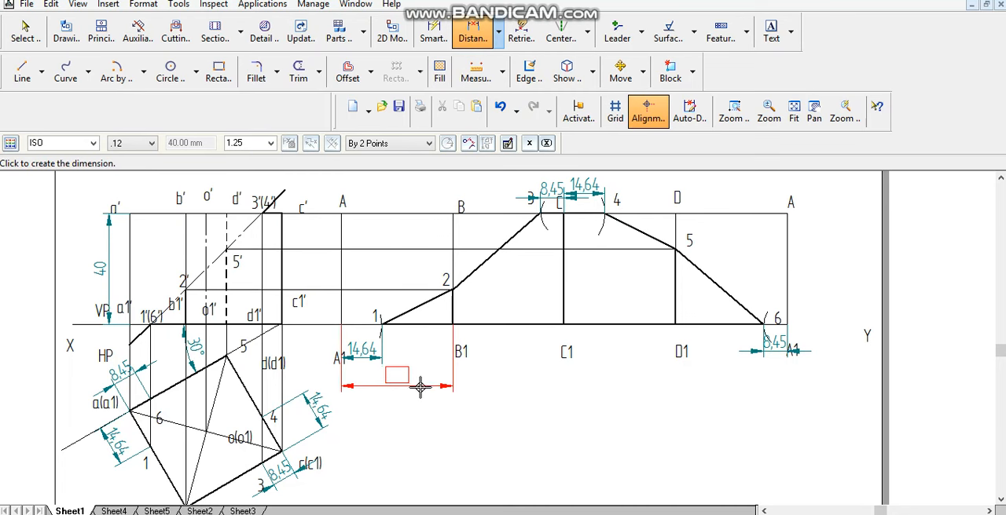
pyautogui.click(421, 387)
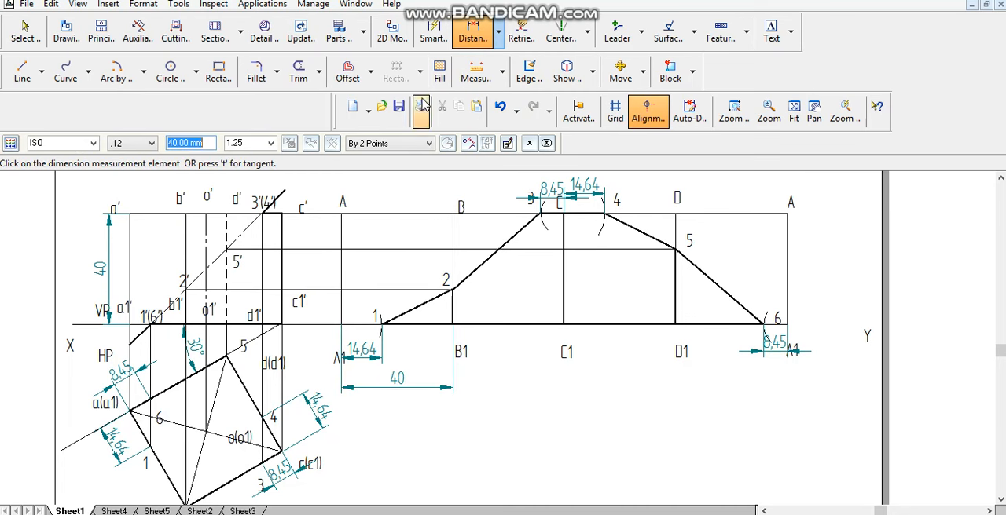
pyautogui.click(487, 27)
pyautogui.click(453, 260)
pyautogui.click(561, 266)
pyautogui.click(532, 385)
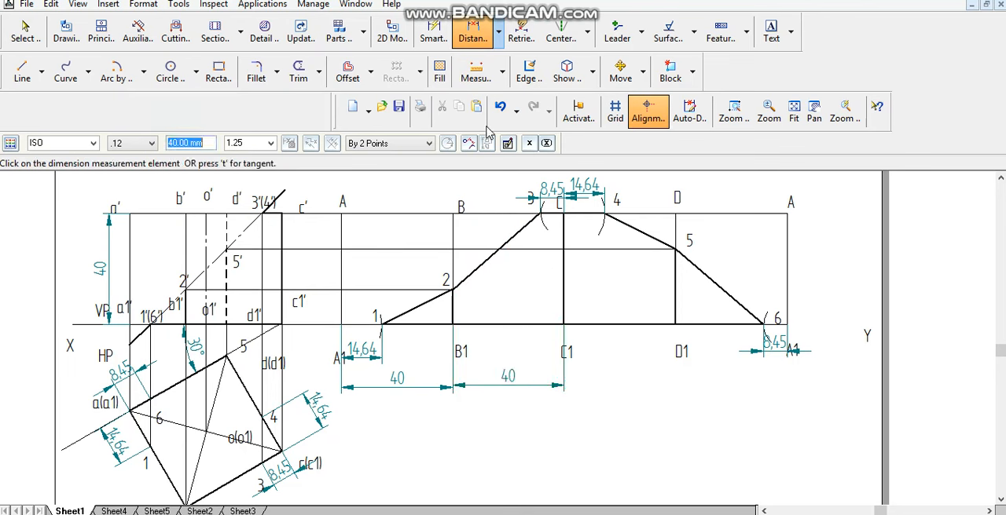
# - Dimension the horizontal widths of development panels C1–D1 and D1 to the last A1, in line with the dimensions below the base line
pyautogui.click(473, 33)
pyautogui.click(564, 271)
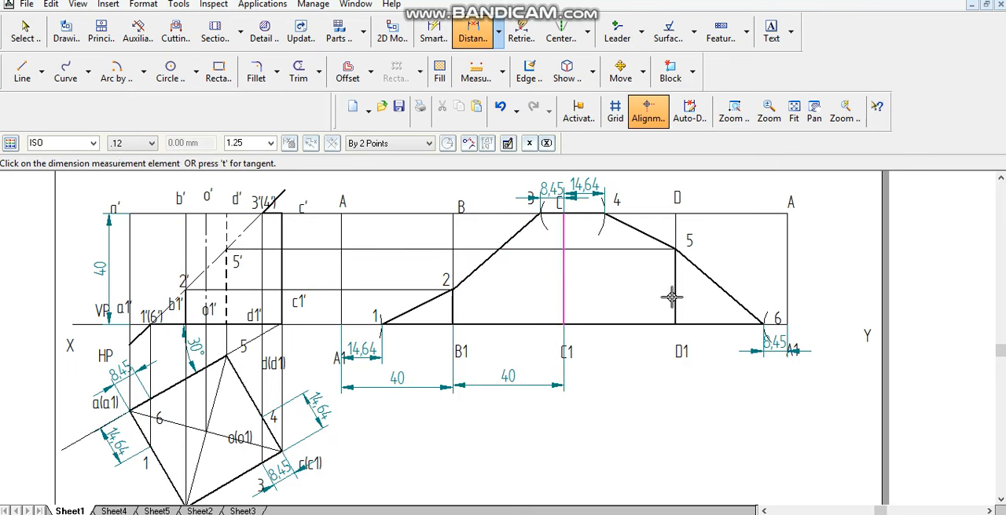
pyautogui.click(674, 297)
pyautogui.click(645, 385)
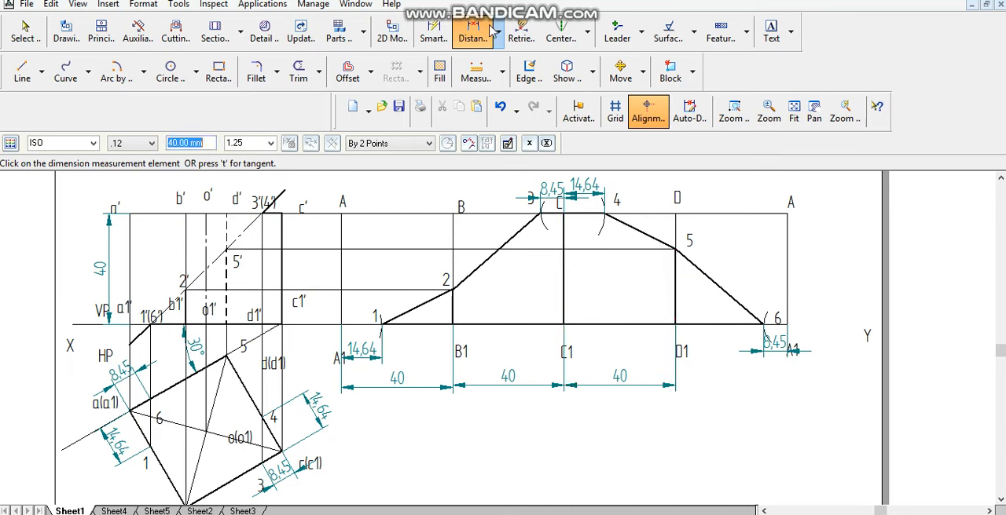
pyautogui.click(480, 33)
pyautogui.click(676, 294)
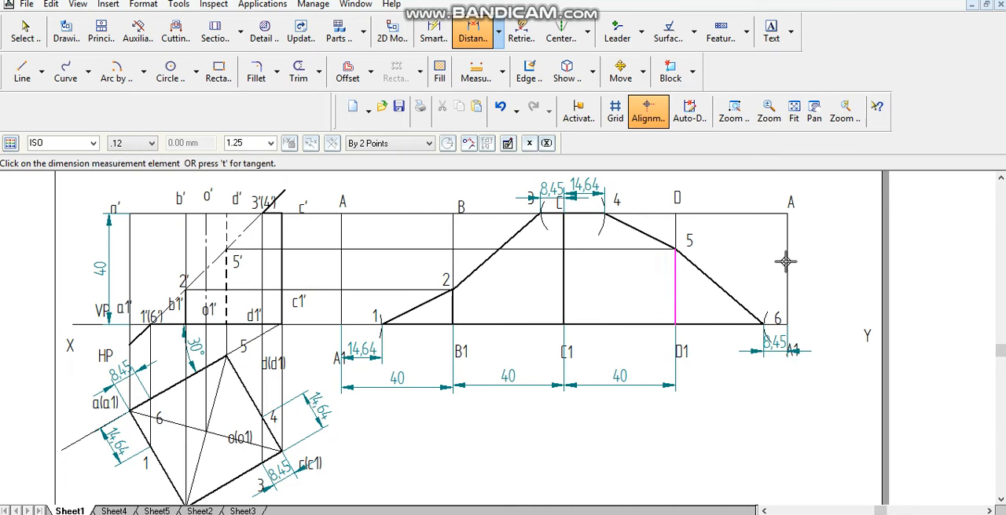
pyautogui.click(778, 323)
pyautogui.click(753, 387)
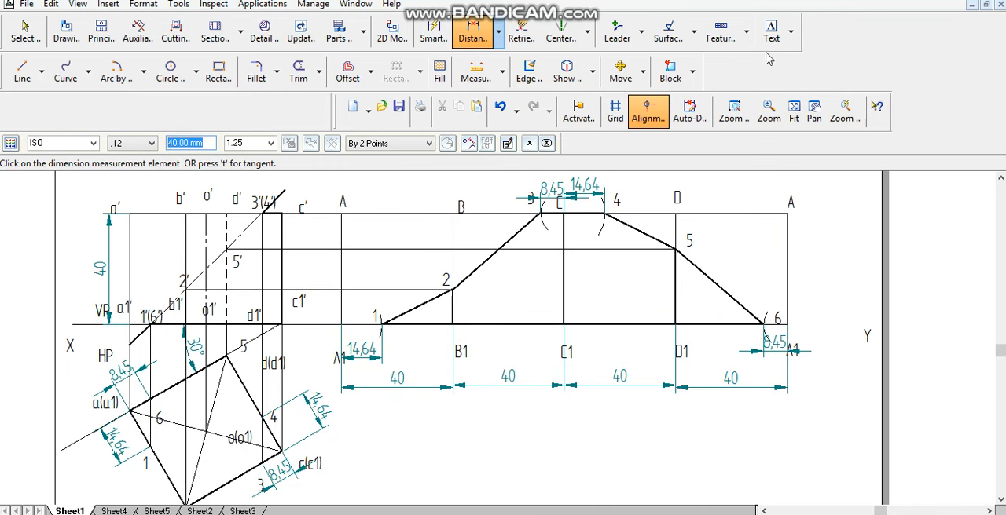
pyautogui.rightClick(511, 242)
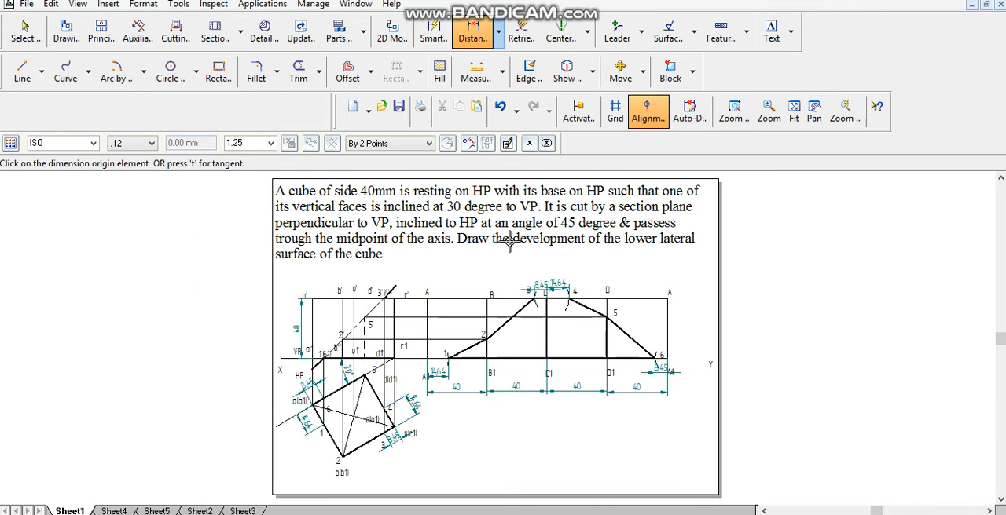